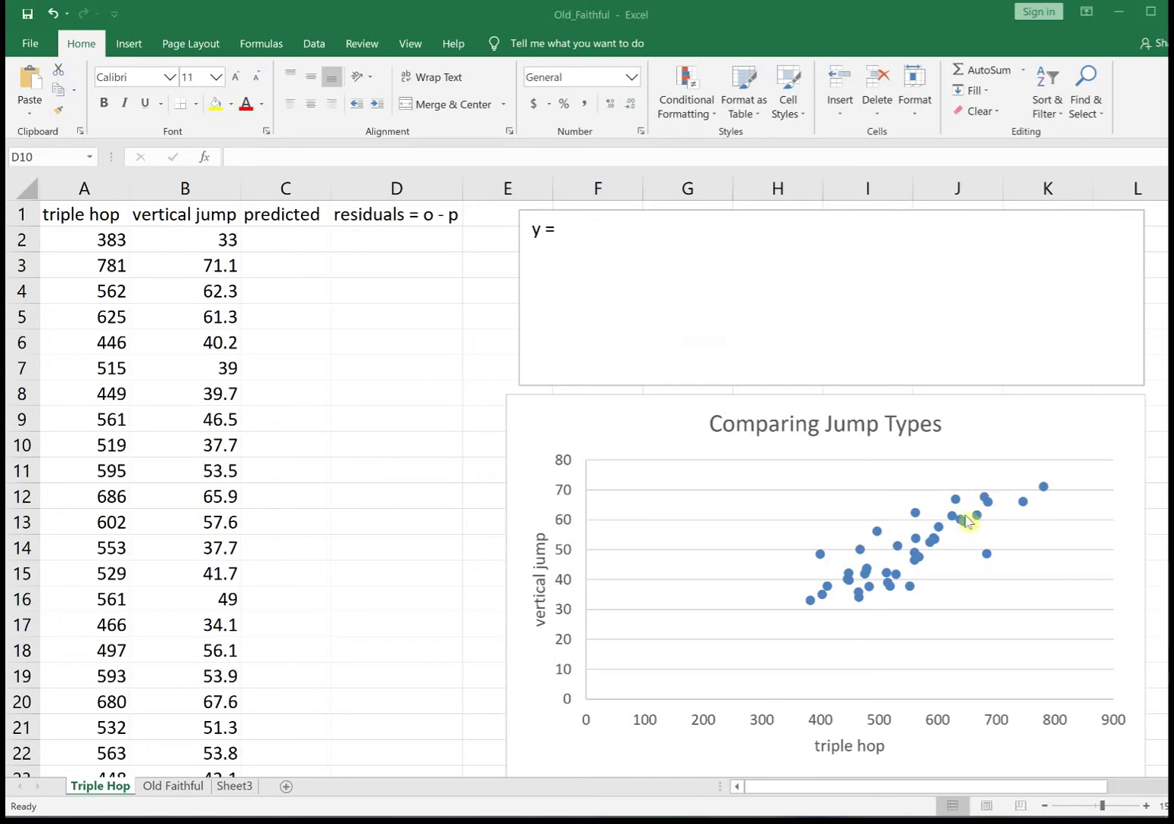
# Step: Add a linear trendline with its equation displayed to the Comparing Jump Types series
pyautogui.moveTo(957, 502)
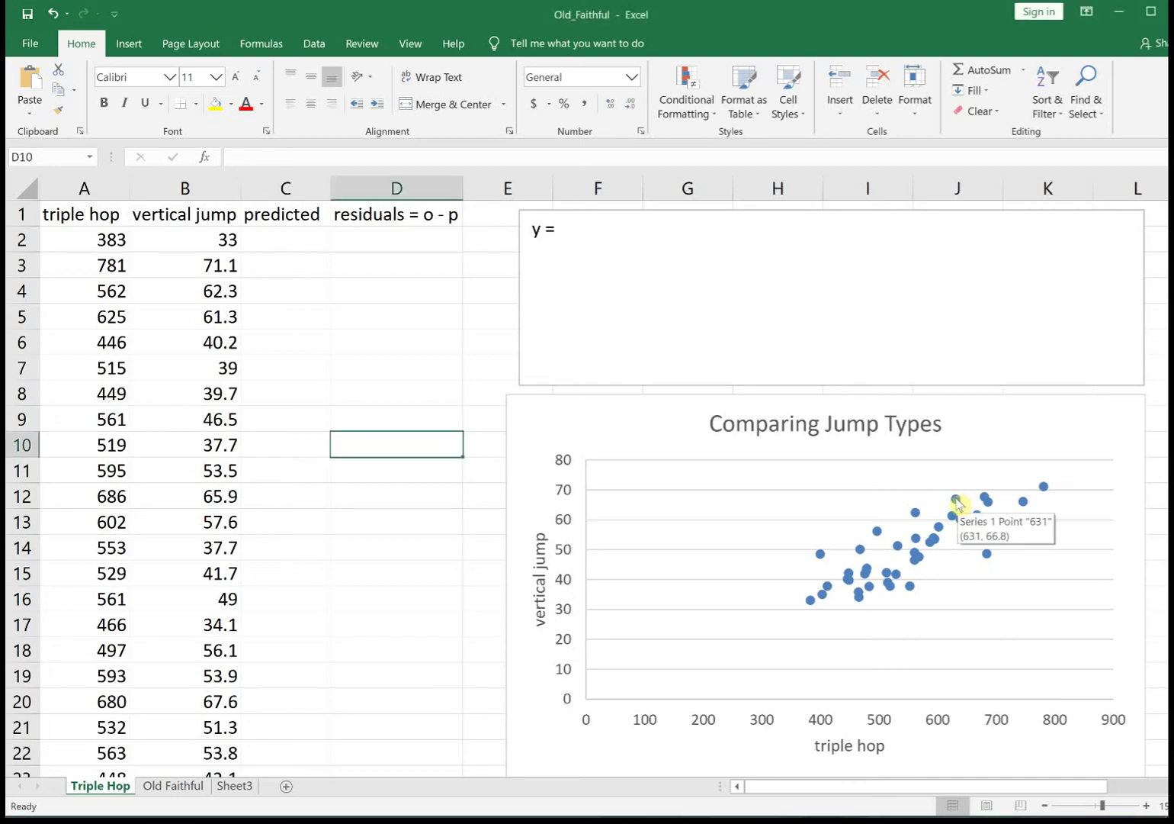
pyautogui.rightClick(957, 502)
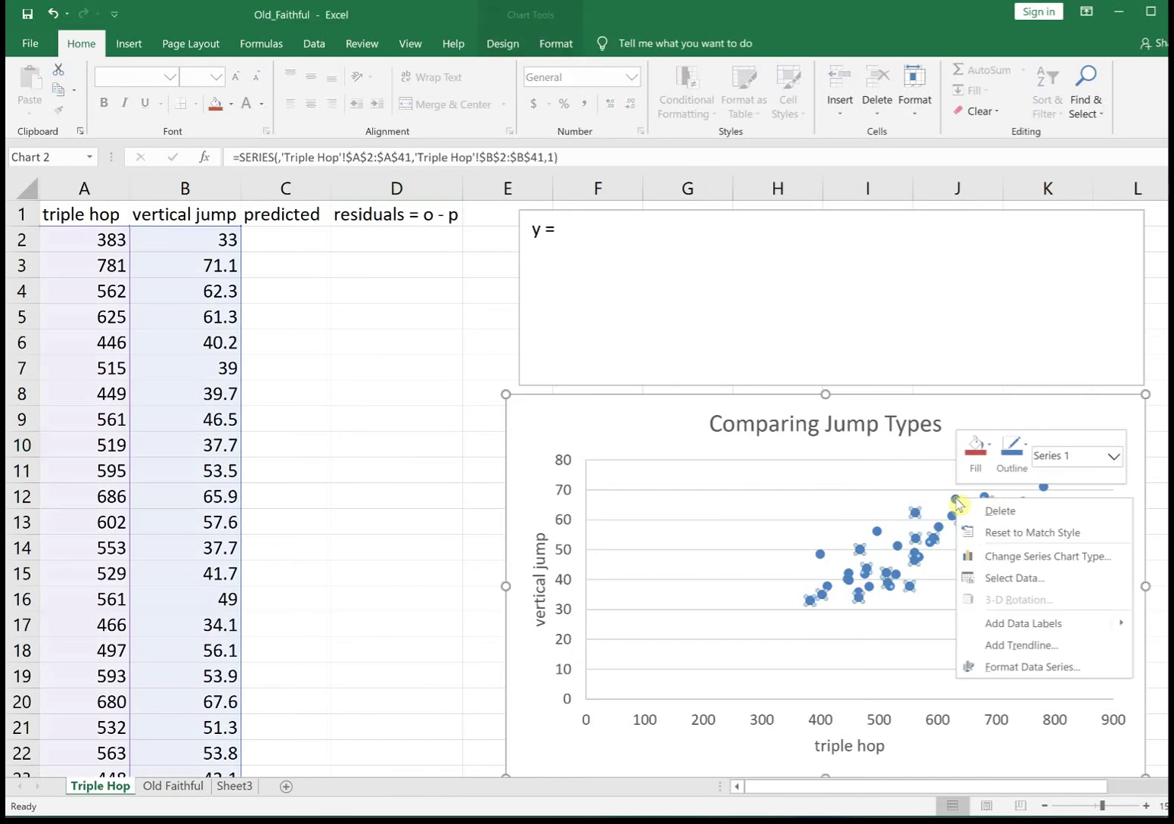
pyautogui.click(994, 650)
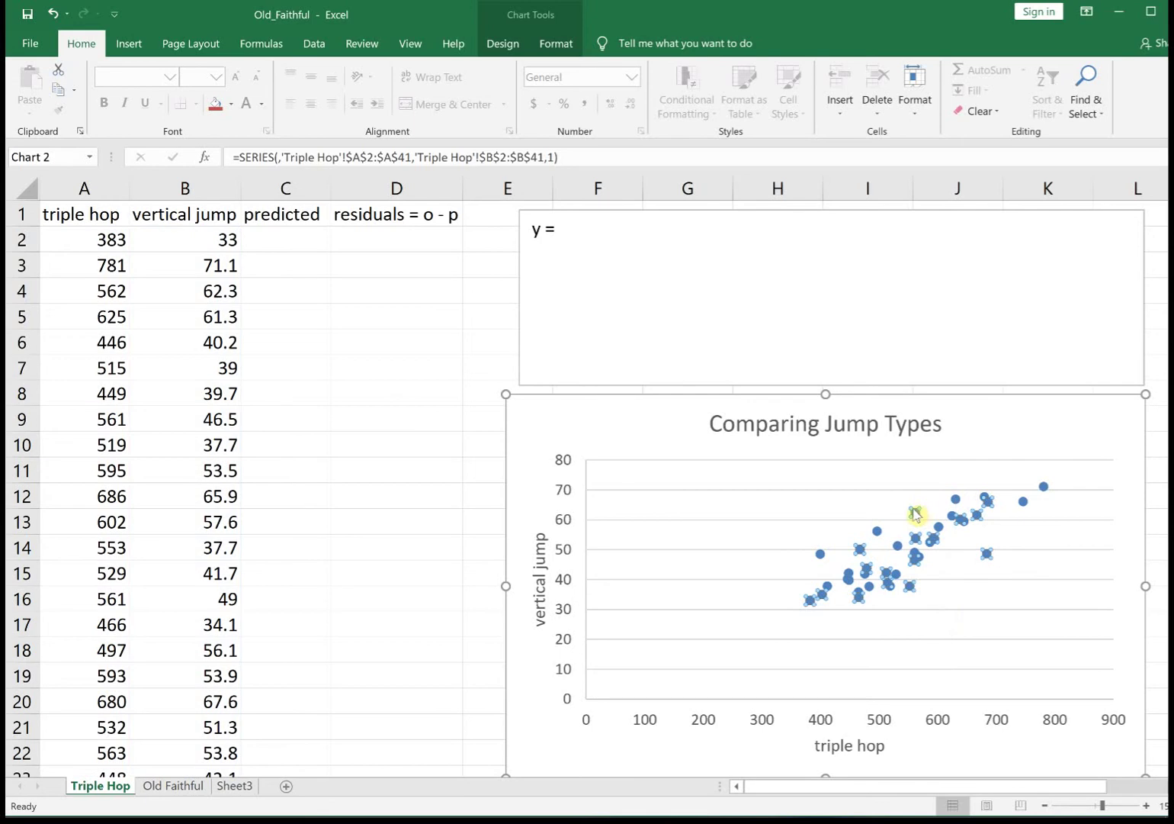
pyautogui.rightClick(917, 513)
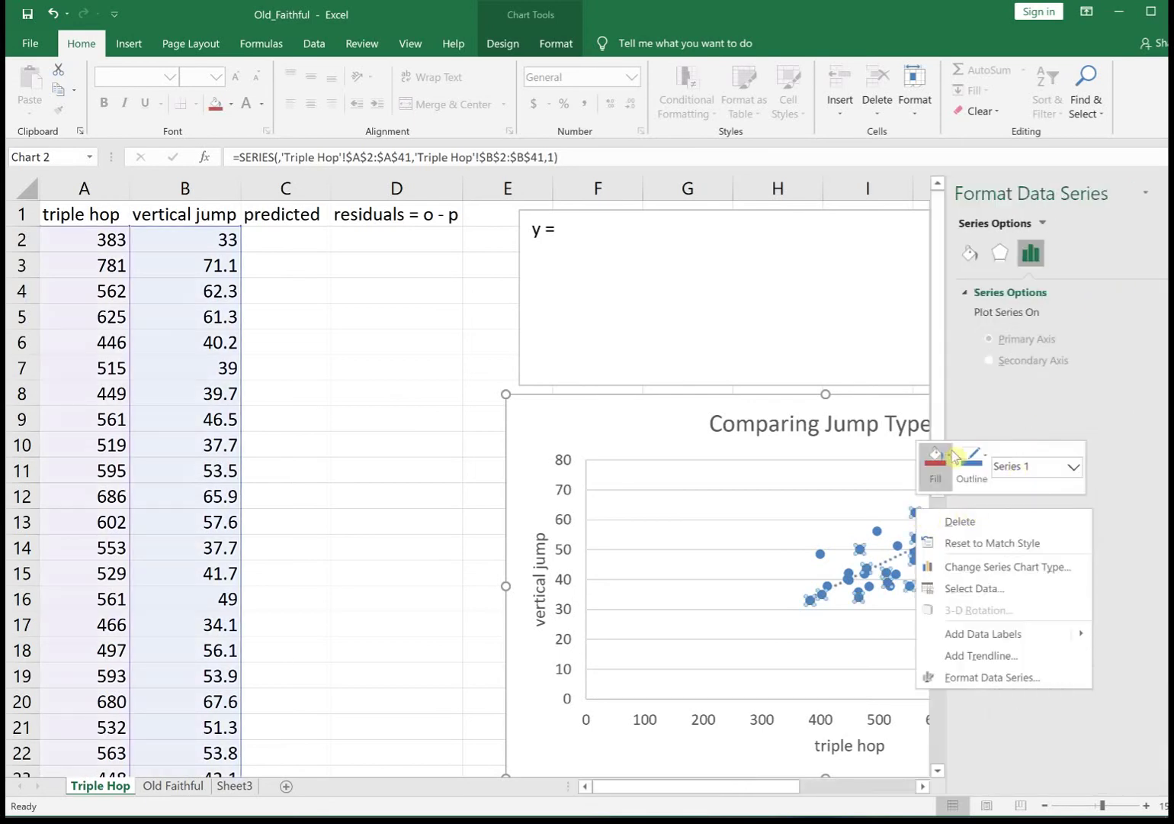
pyautogui.click(977, 656)
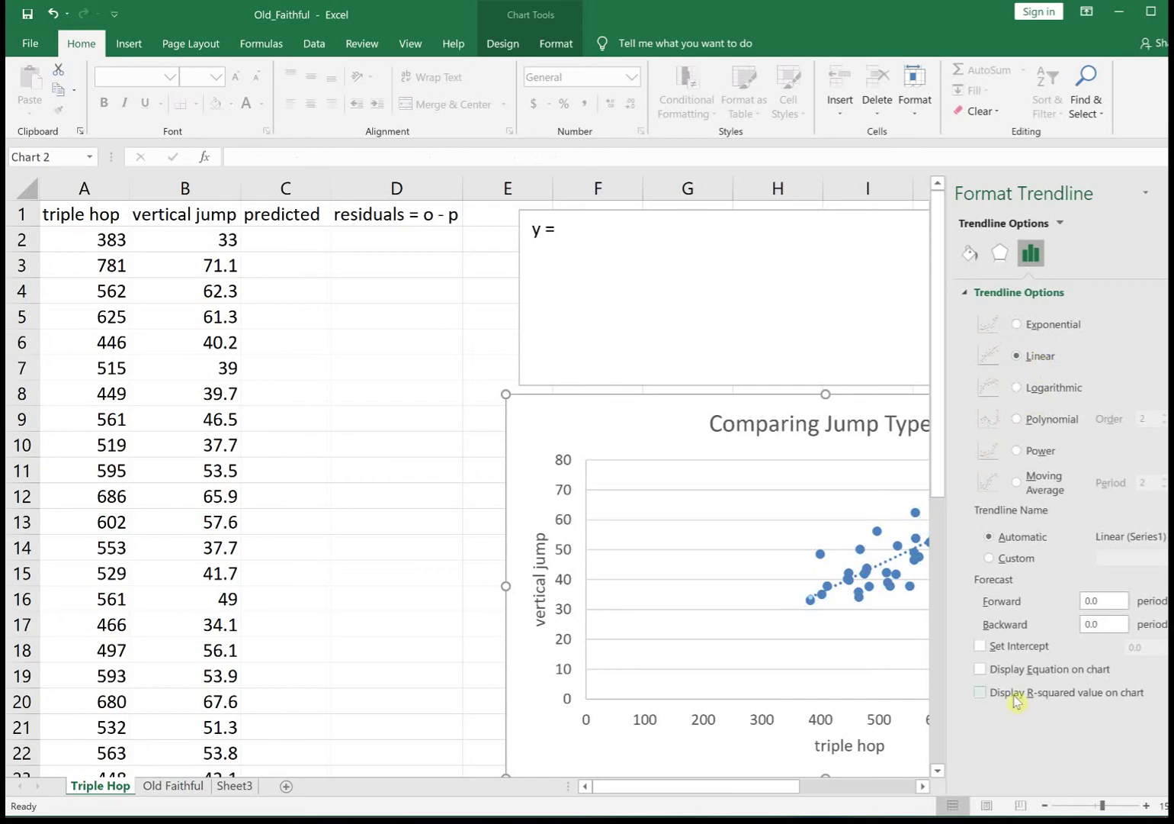
pyautogui.click(1016, 669)
pyautogui.click(790, 787)
pyautogui.moveTo(790, 787); pyautogui.dragTo(823, 789)
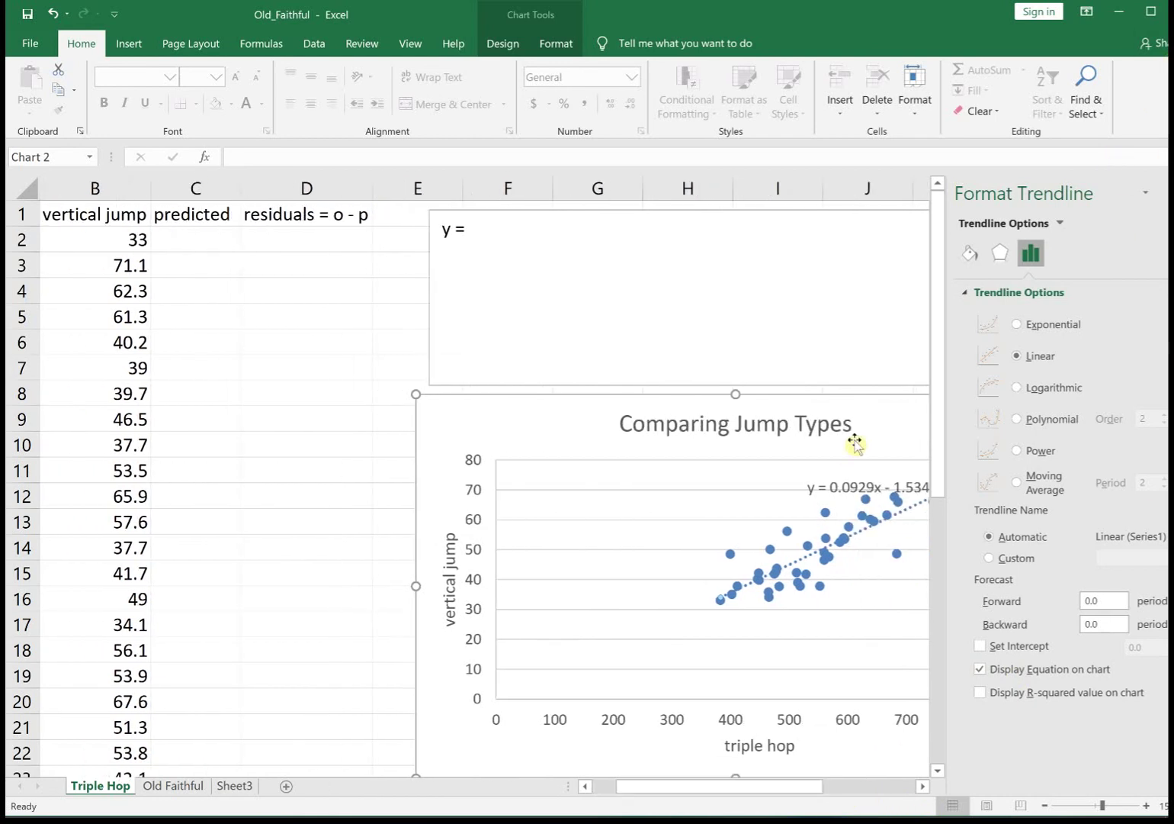
# Step: Close the formatting pane and move the equation y = 0.0929x - 1.5348 beside the title
pyautogui.click(862, 446)
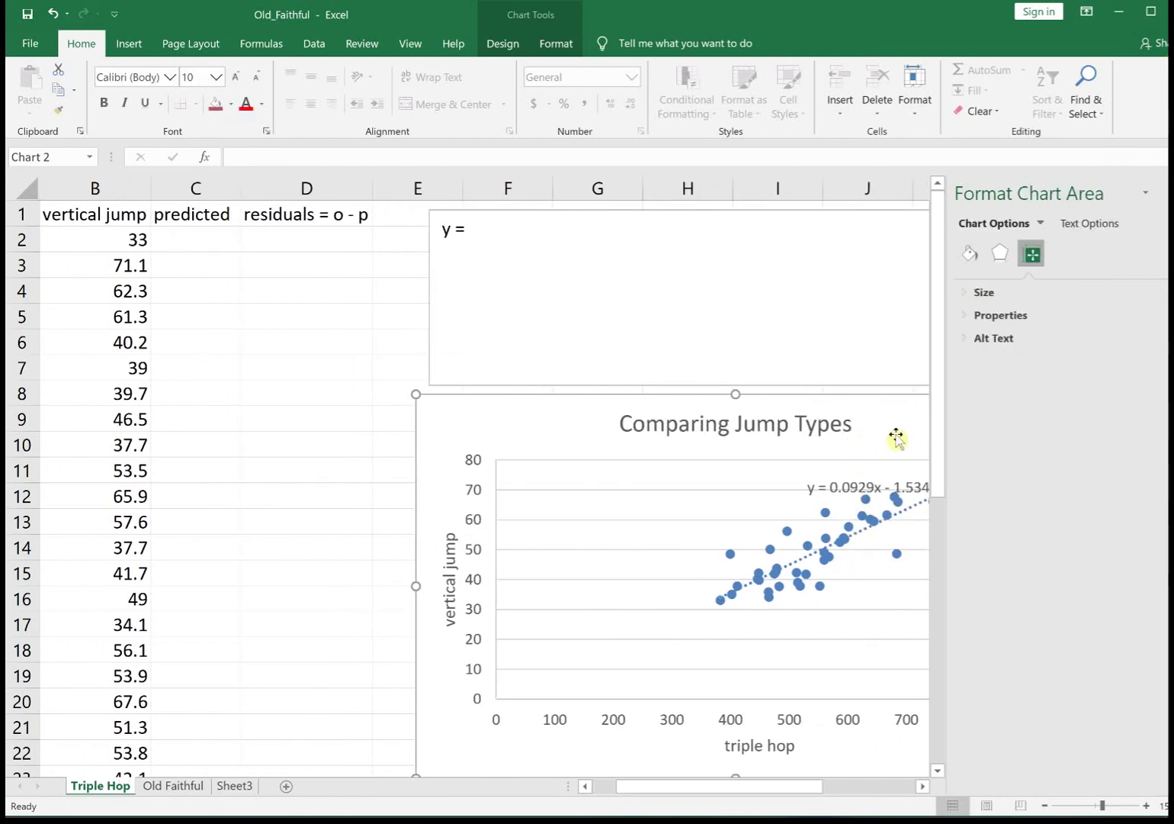
pyautogui.click(1145, 193)
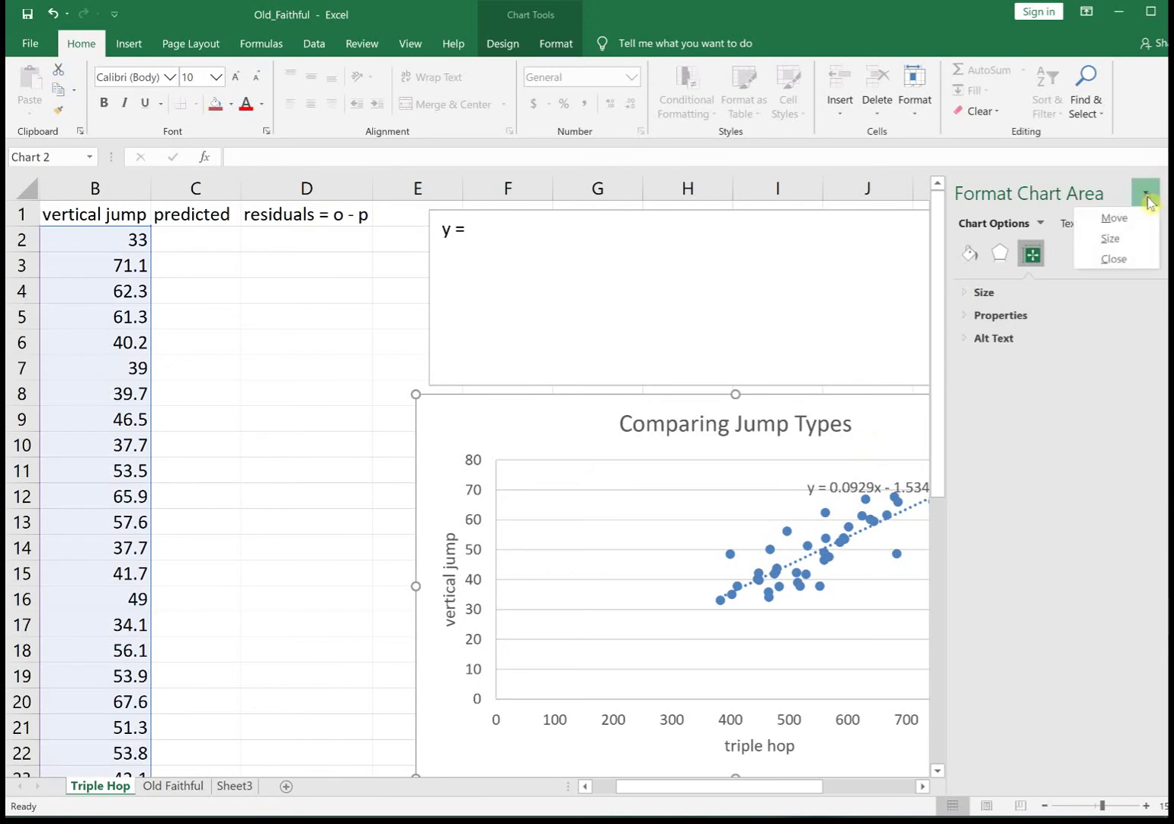
pyautogui.click(1115, 258)
pyautogui.moveTo(877, 785); pyautogui.dragTo(818, 792)
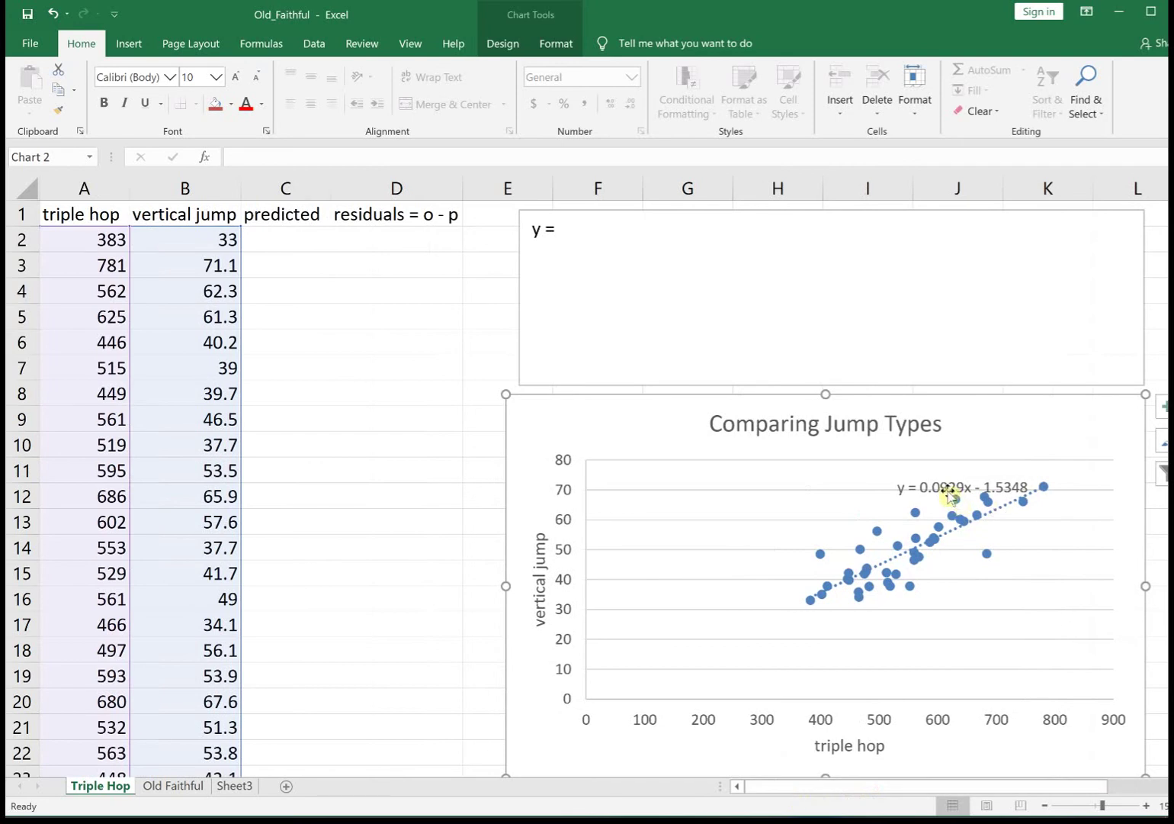
pyautogui.moveTo(954, 488); pyautogui.dragTo(1005, 428)
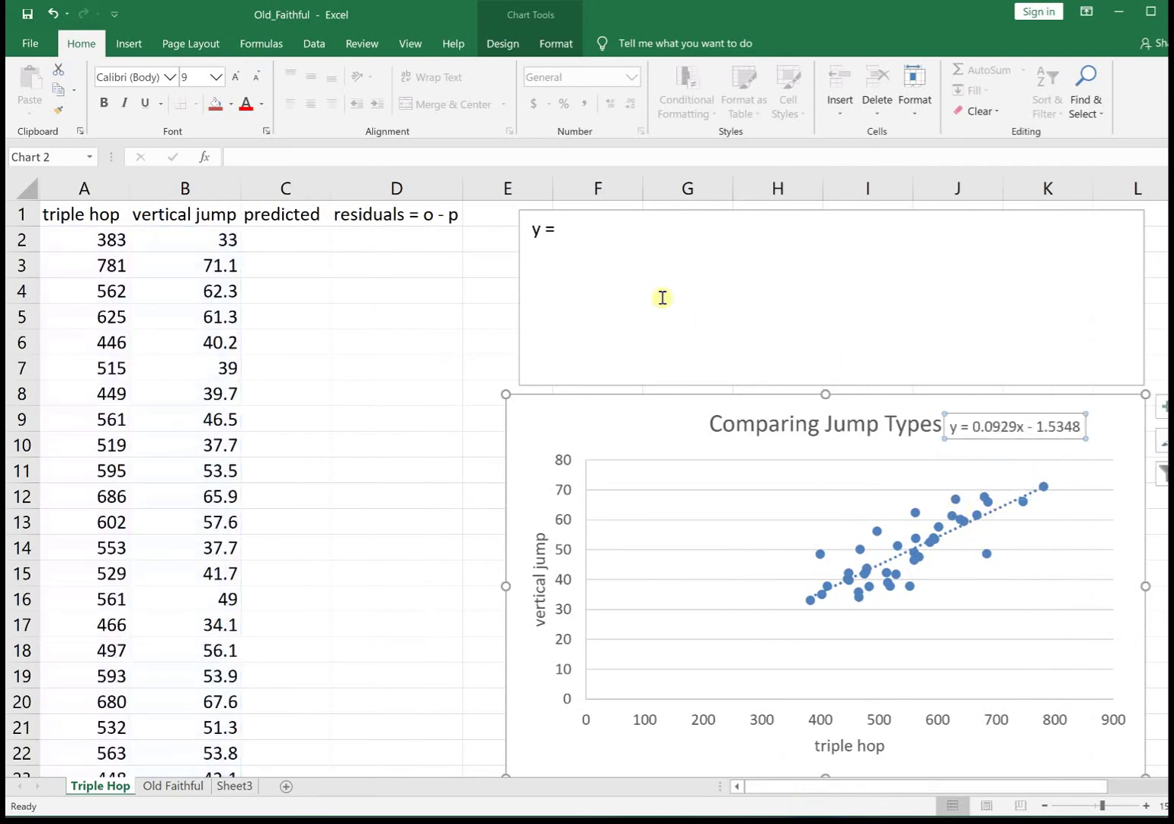
pyautogui.click(620, 220)
# Step: Write y = 0.0929x - 1.5348 in the notes, plus a sentence explaining slope 0.0929
pyautogui.write('0.09')
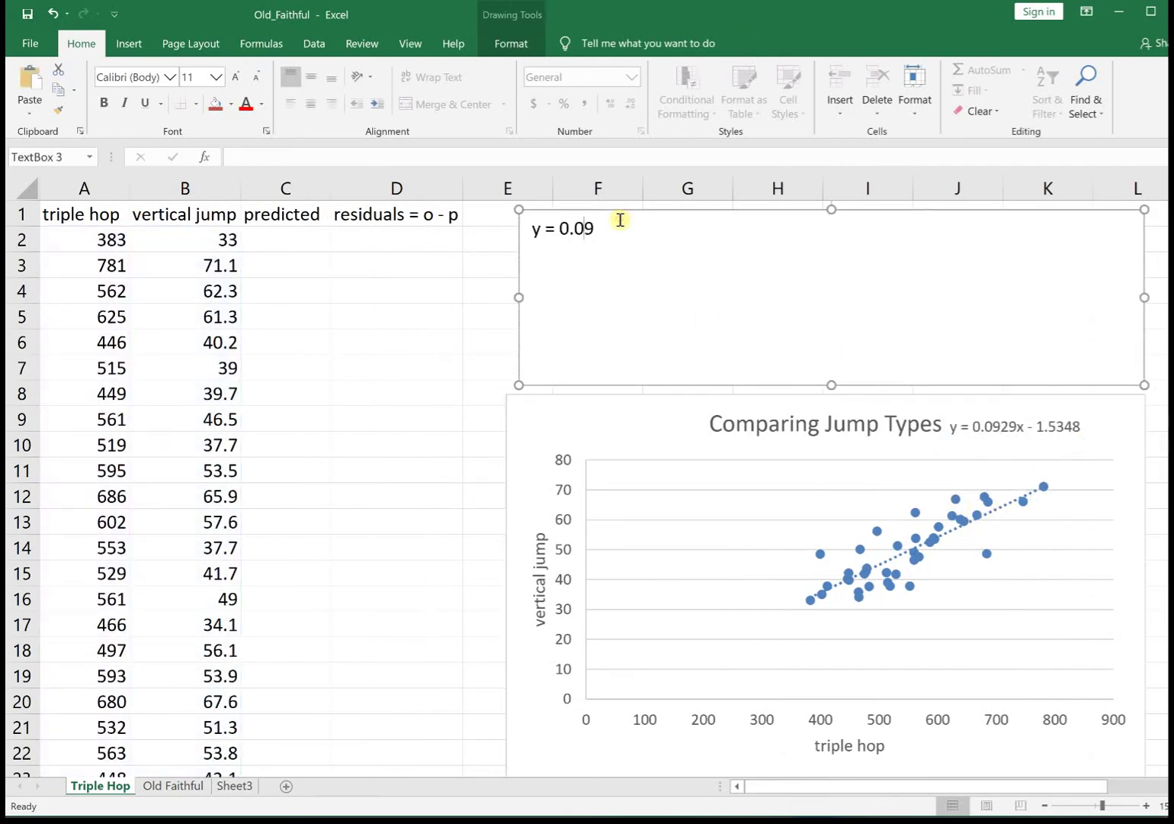
pyautogui.write('29x - 1.5348')
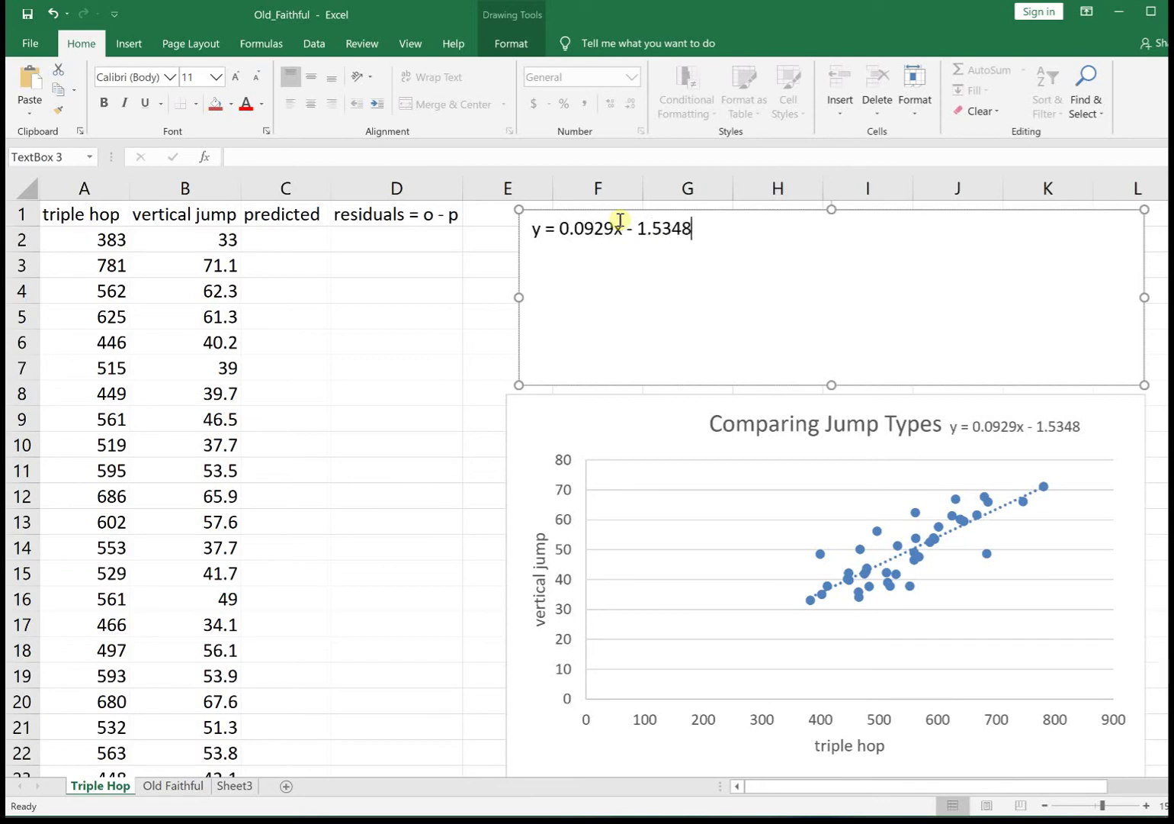
pyautogui.press('Return')
pyautogui.write('slope = 0.0929 for ea')
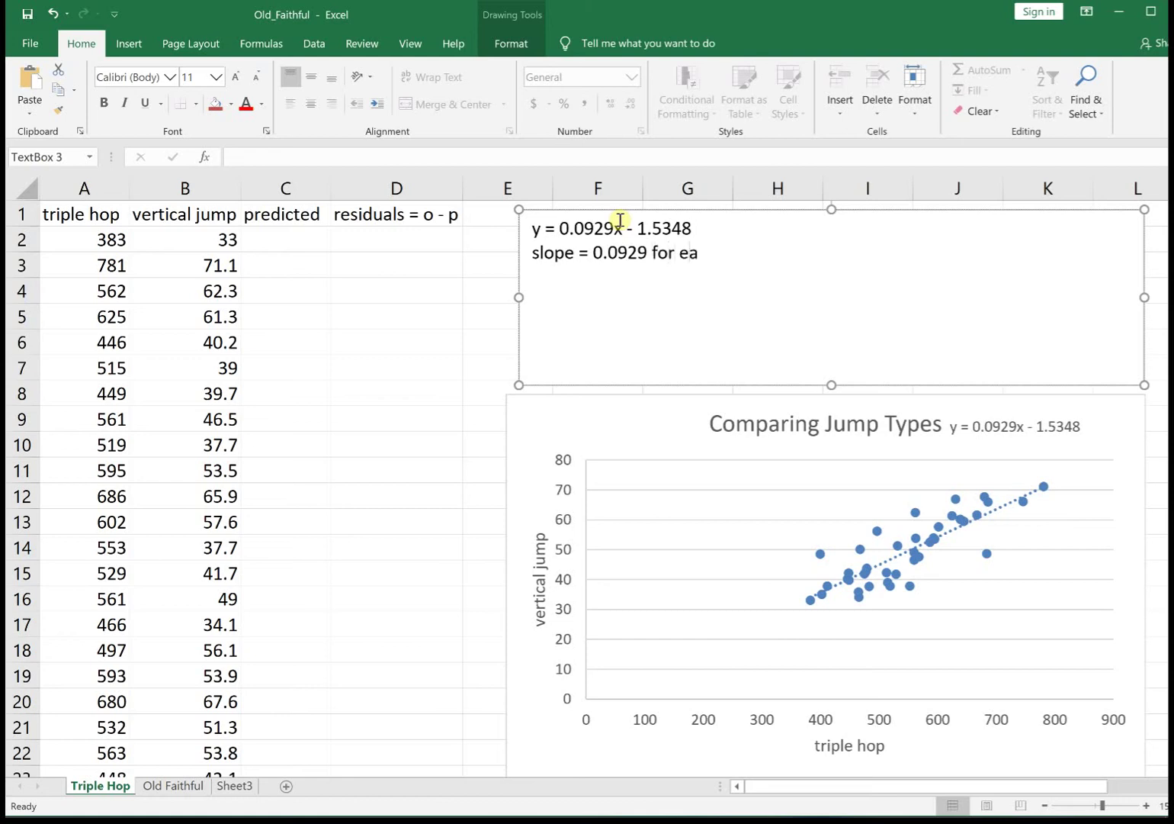
pyautogui.write('ch increase of ')
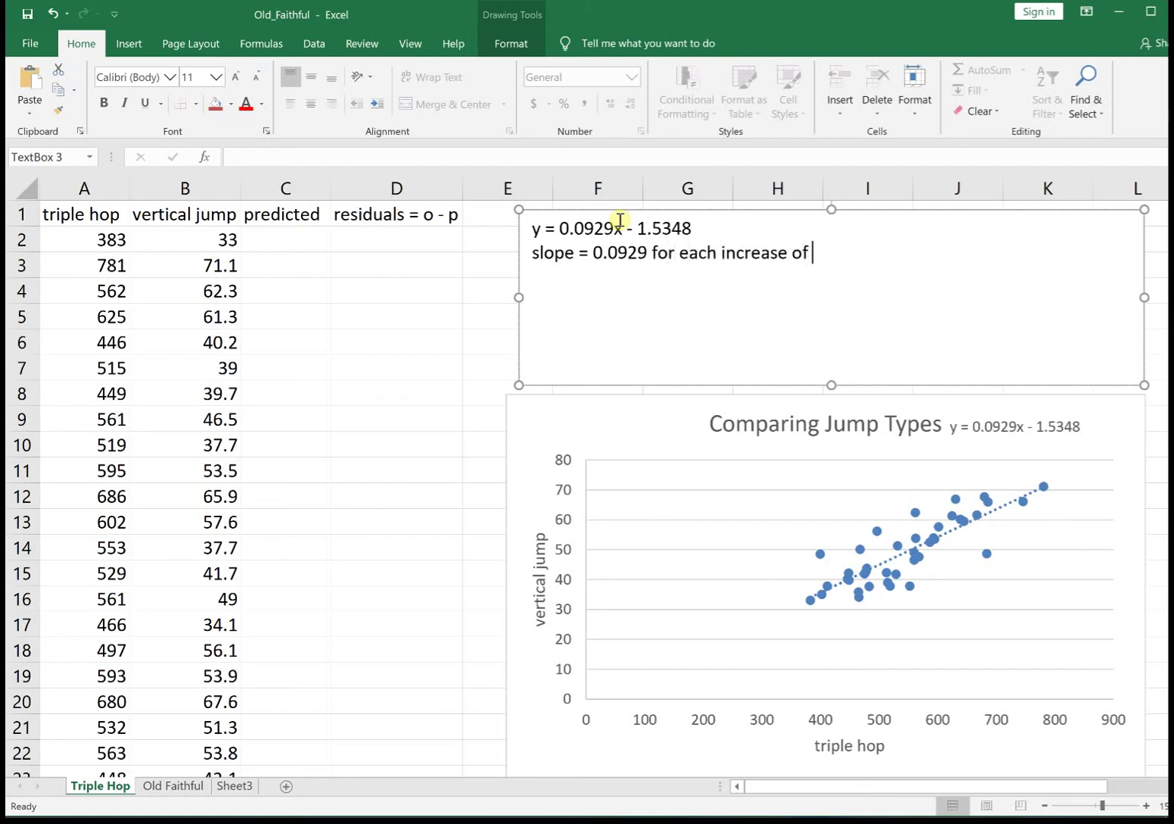
pyautogui.write('the triple hop lenght, ')
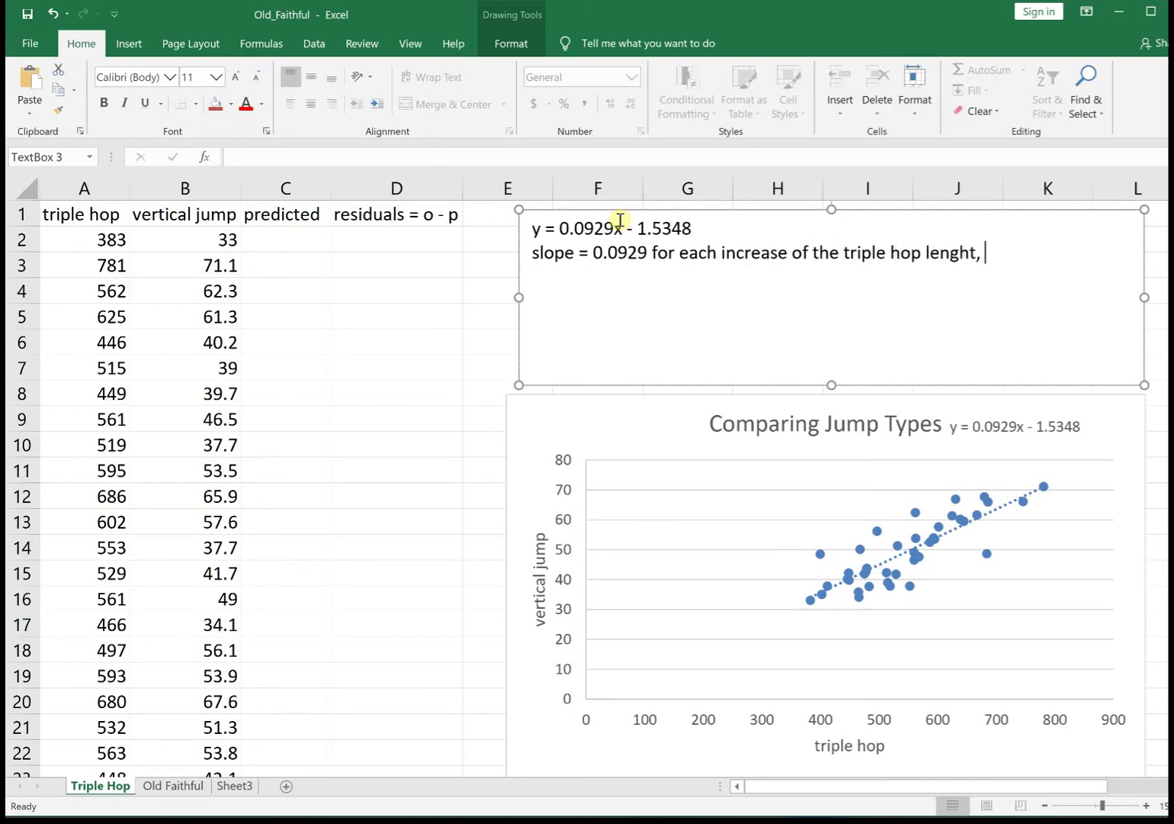
pyautogui.write('the vertical ju')
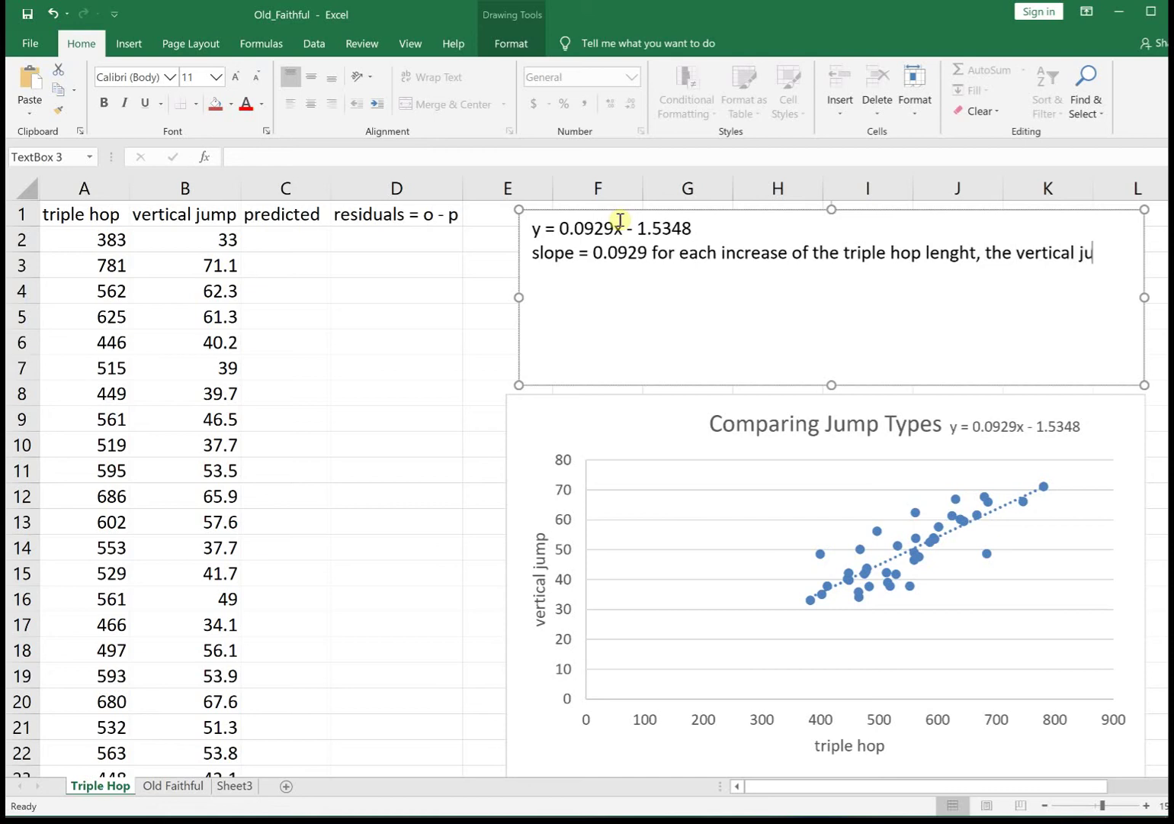
pyautogui.write('mp increases by')
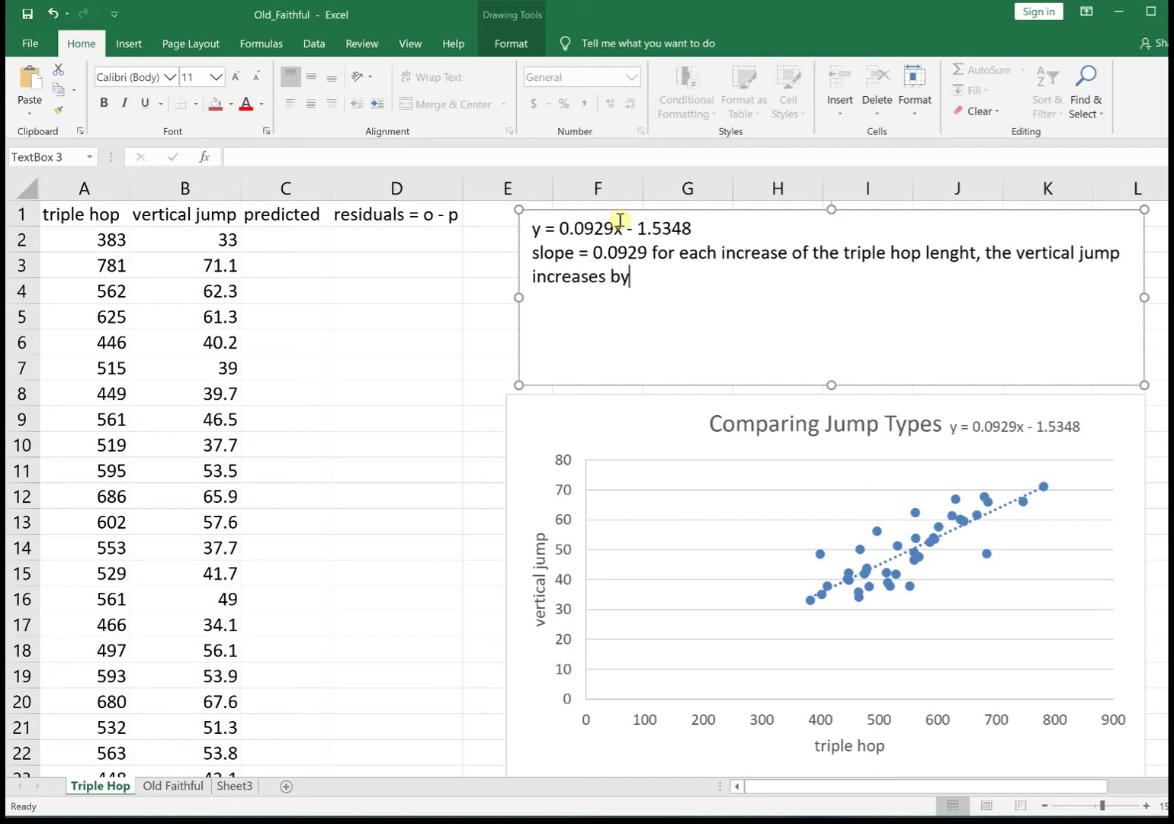
pyautogui.write(' 0.0929')
pyautogui.press('BackSpace')
pyautogui.press('BackSpace')
pyautogui.write('929')
pyautogui.write('.')
# Step: Add the line 'int. value = -1.5348' to the notes box
pyautogui.write('in')
pyautogui.write('t. value -')
pyautogui.press('BackSpace')
pyautogui.write('= -')
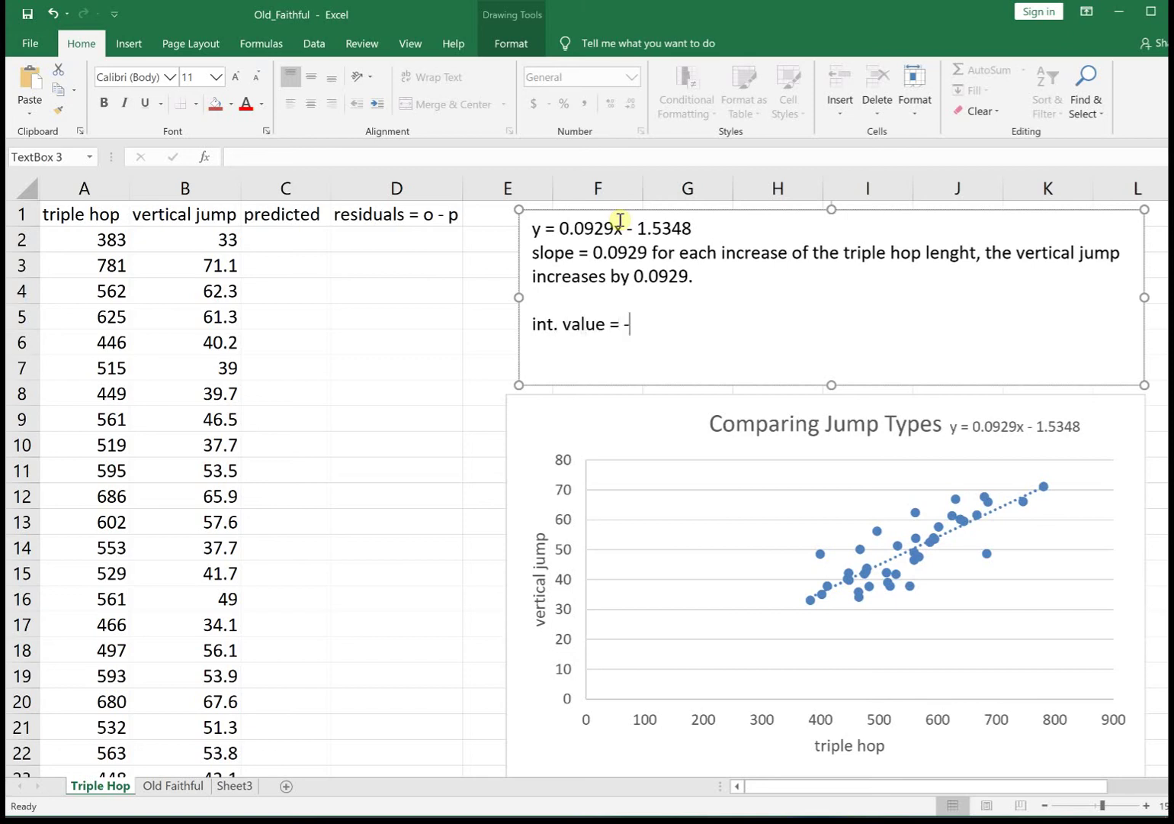
pyautogui.write('1.53')
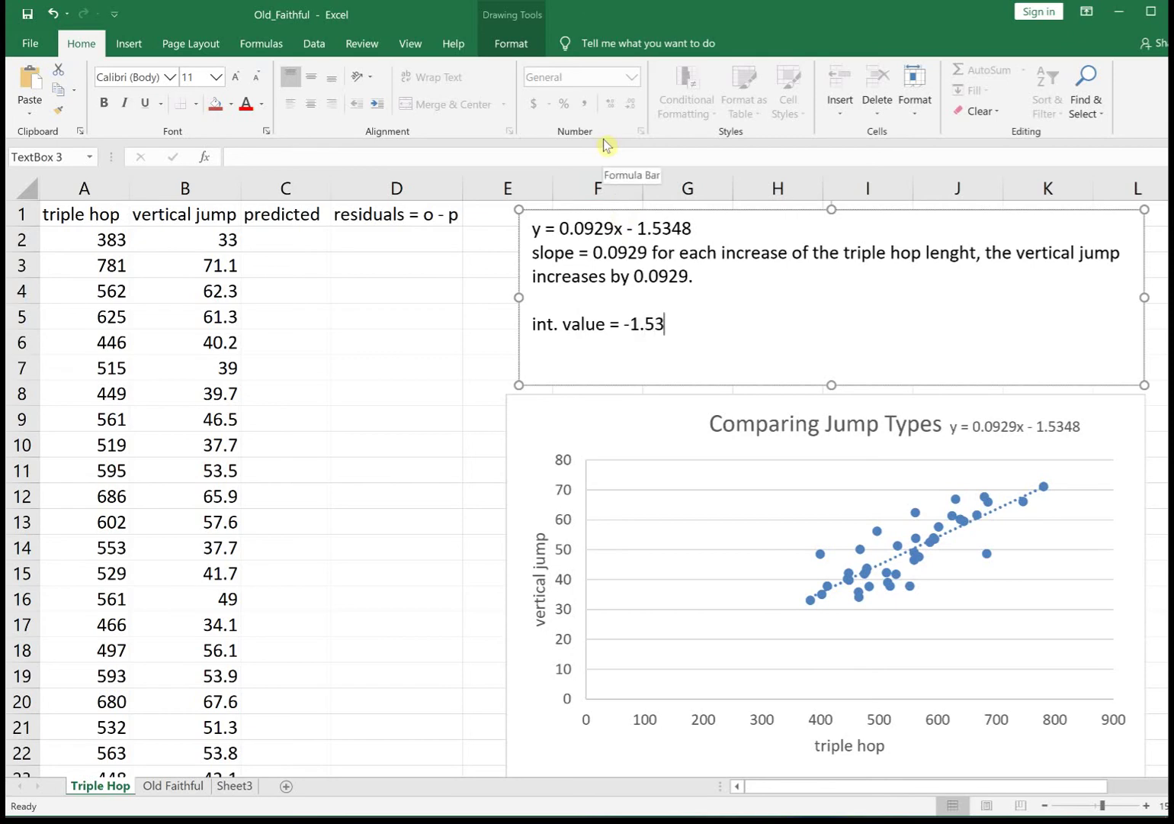
pyautogui.write('48')
pyautogui.press('Return')
# Step: Explain that jumping 0 in the triple hop predicts a -1.5348 vertical jump
pyautogui.write('if you jup')
pyautogui.press('BackSpace')
pyautogui.write('mped 0')
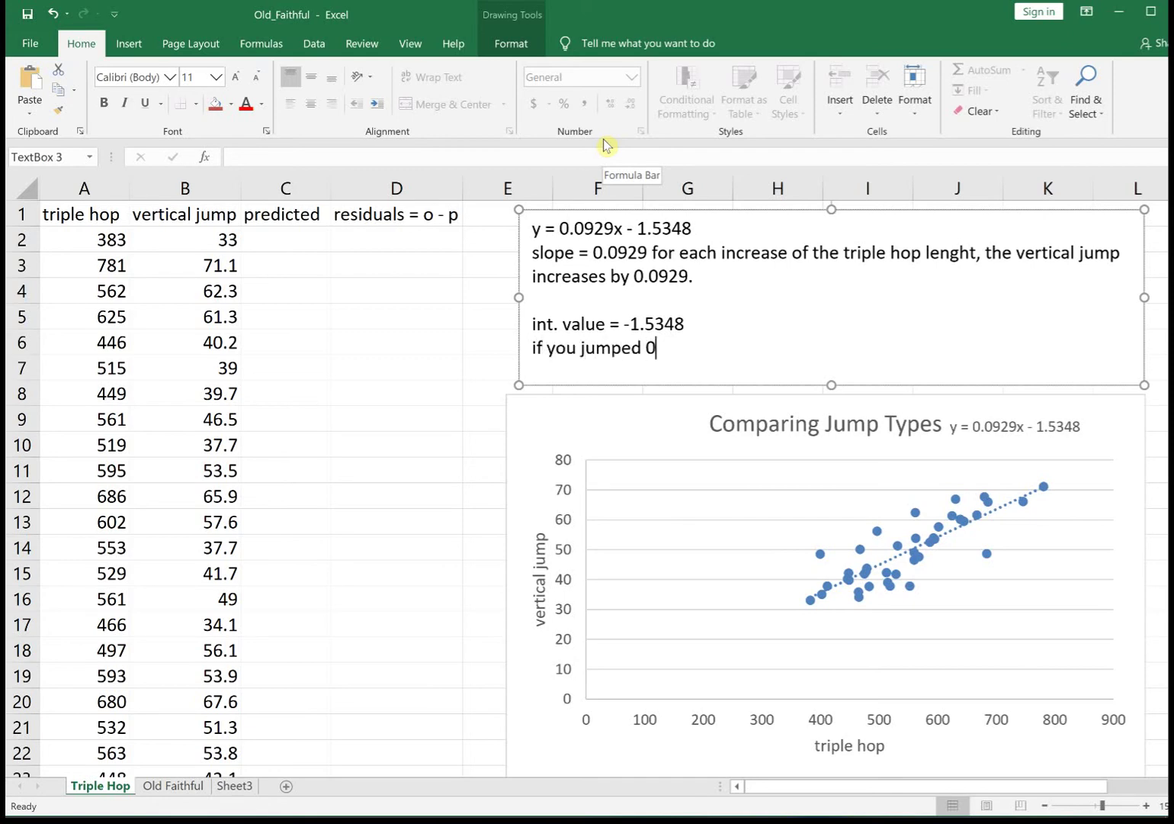
pyautogui.write(' in the triple hop')
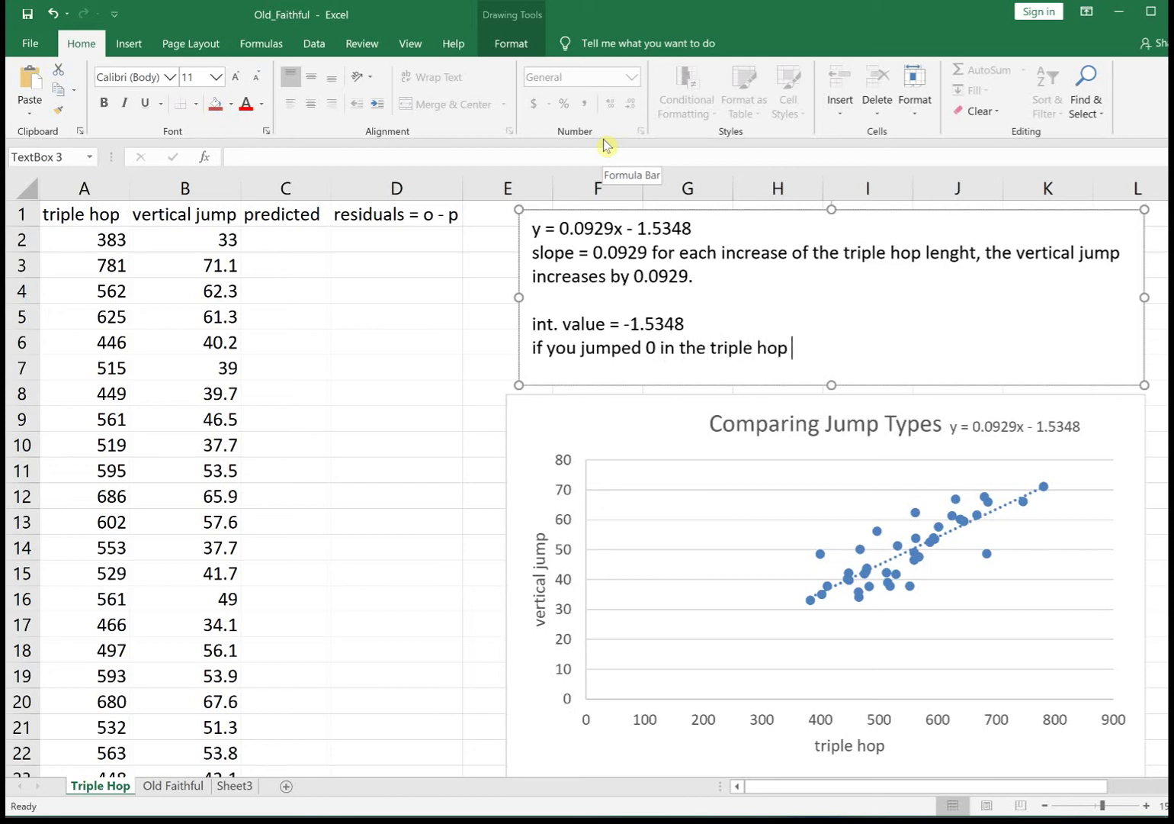
pyautogui.press('BackSpace')
pyautogui.write(', the vertical jump ')
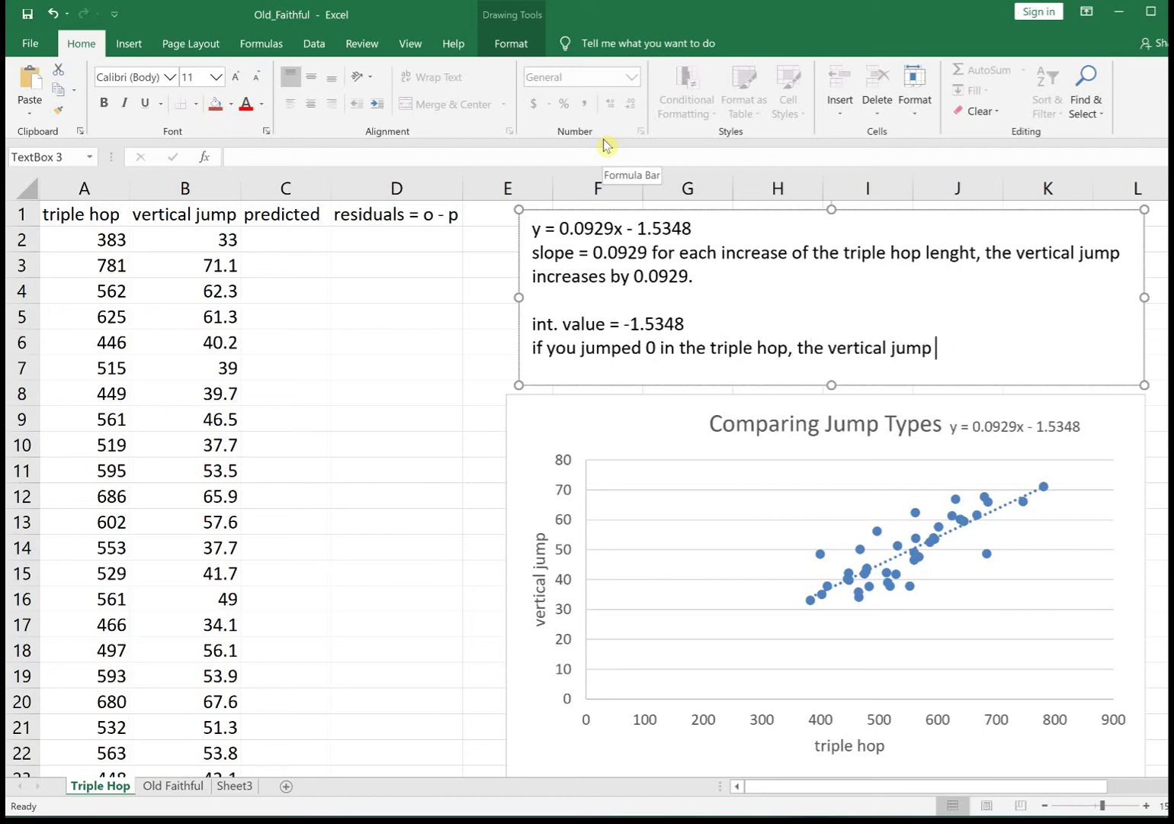
pyautogui.write('would be -1')
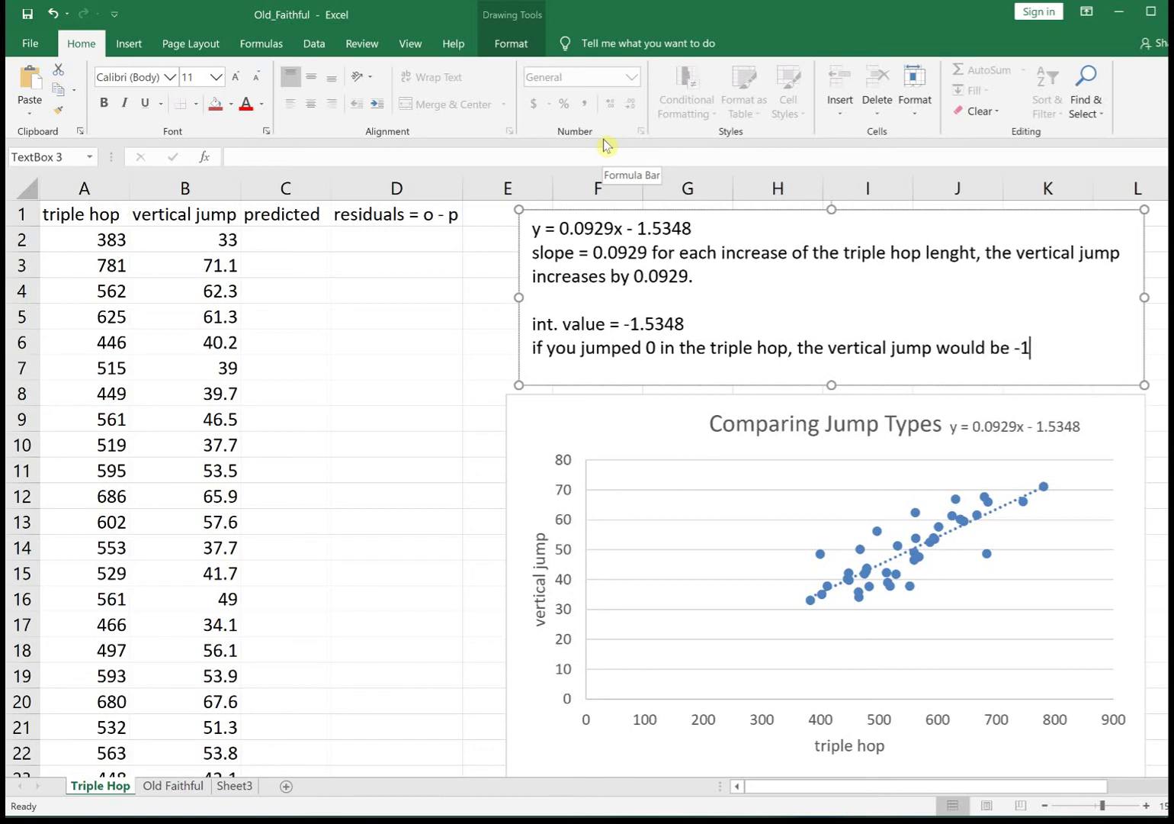
pyautogui.write('.5348')
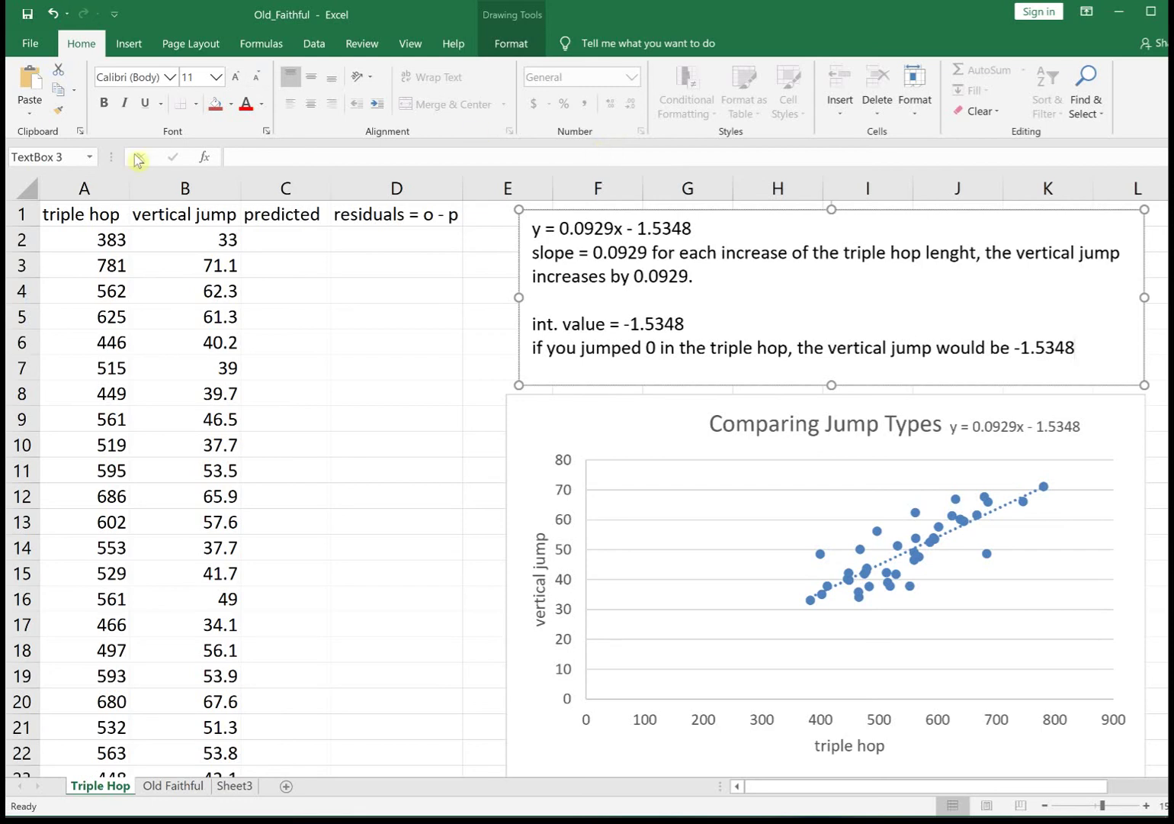
pyautogui.click(286, 242)
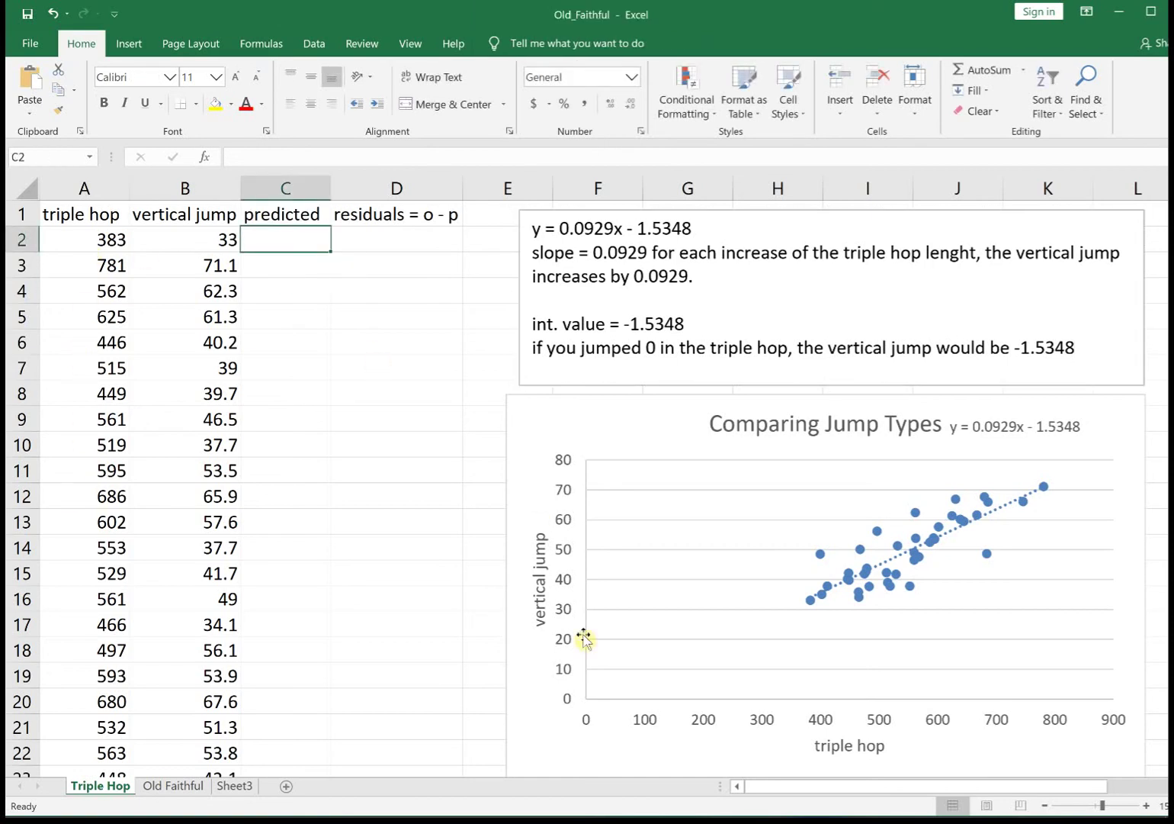
# Step: Enter =0.0929*A2-1.5348 in C2 (34.0459) and fill it down the predicted column
pyautogui.write('=0.')
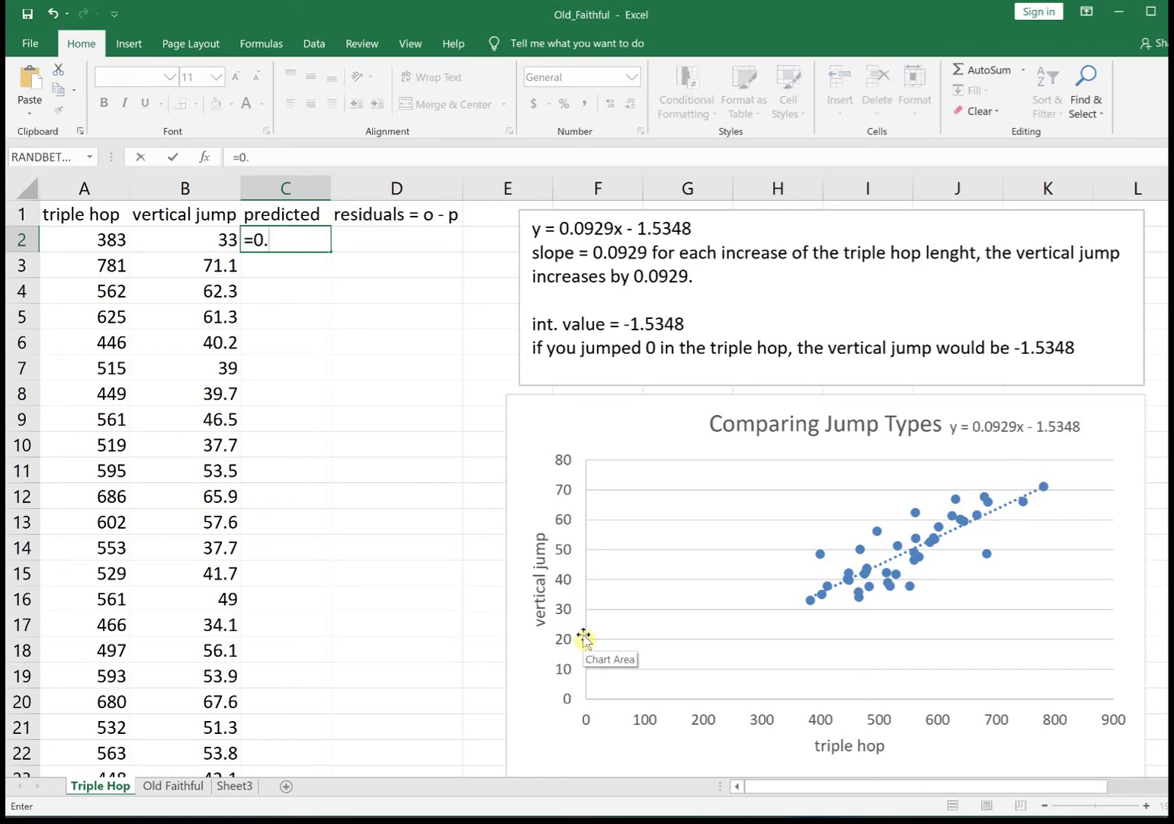
pyautogui.write('0929*')
pyautogui.click(56, 236)
pyautogui.write('-')
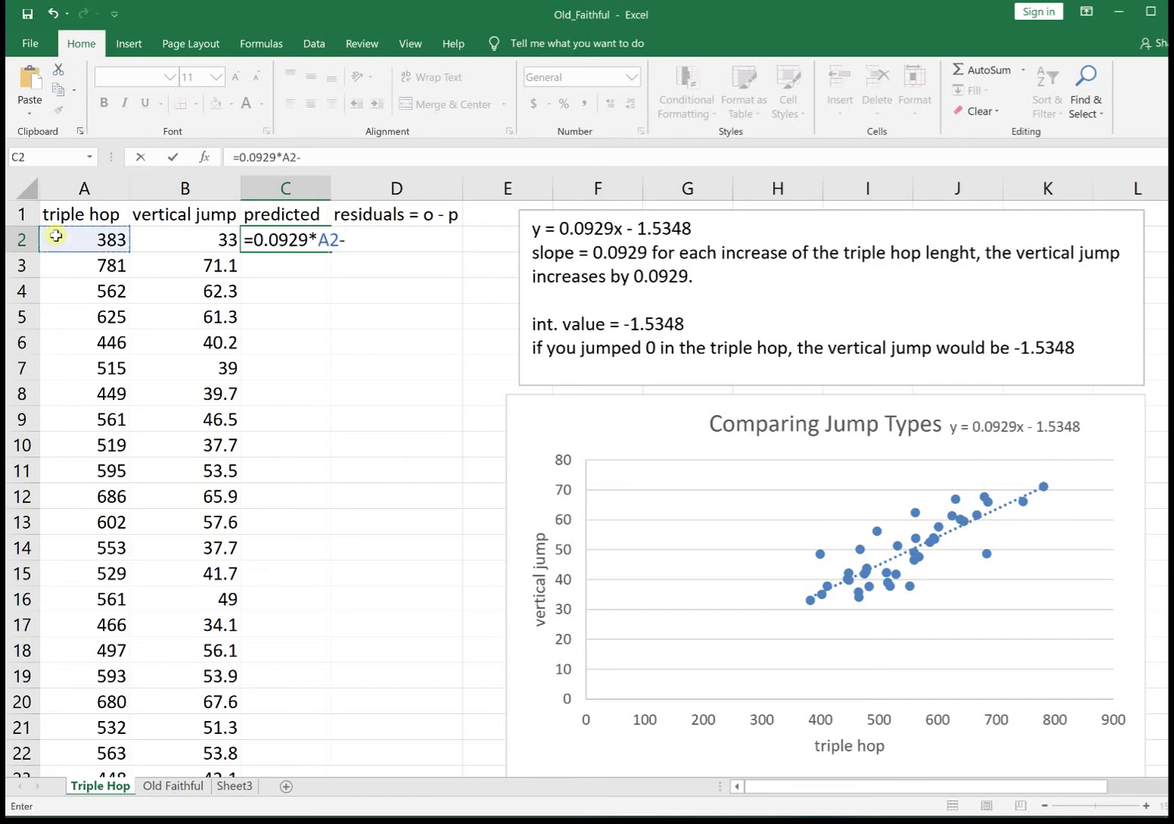
pyautogui.write('1.5348')
pyautogui.press('Return')
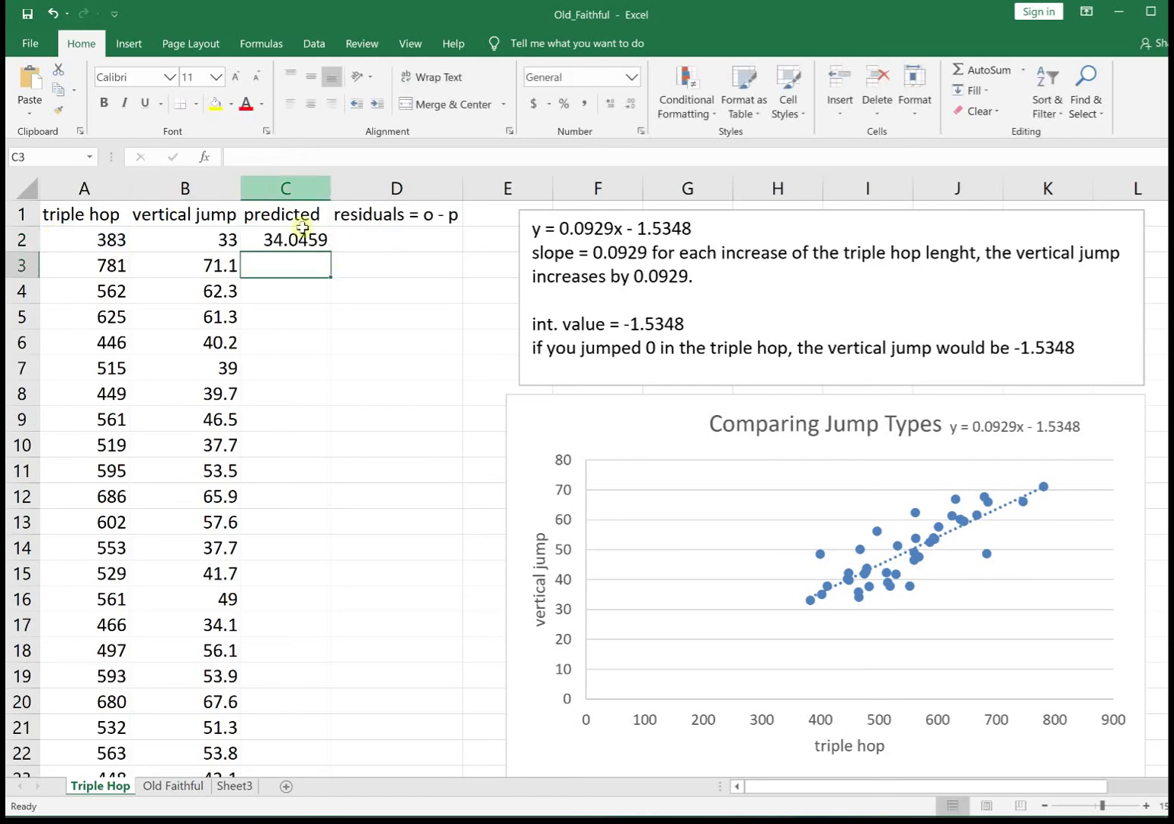
pyautogui.click(297, 239)
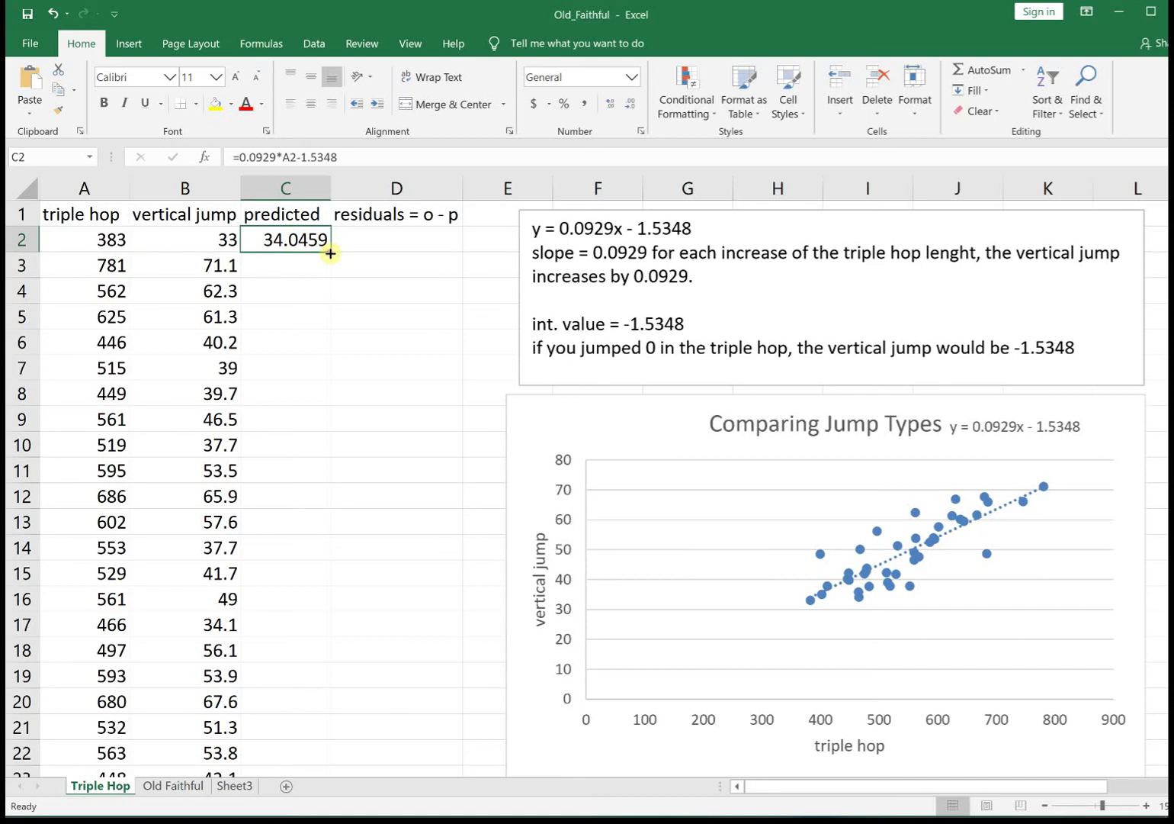
pyautogui.doubleClick(329, 253)
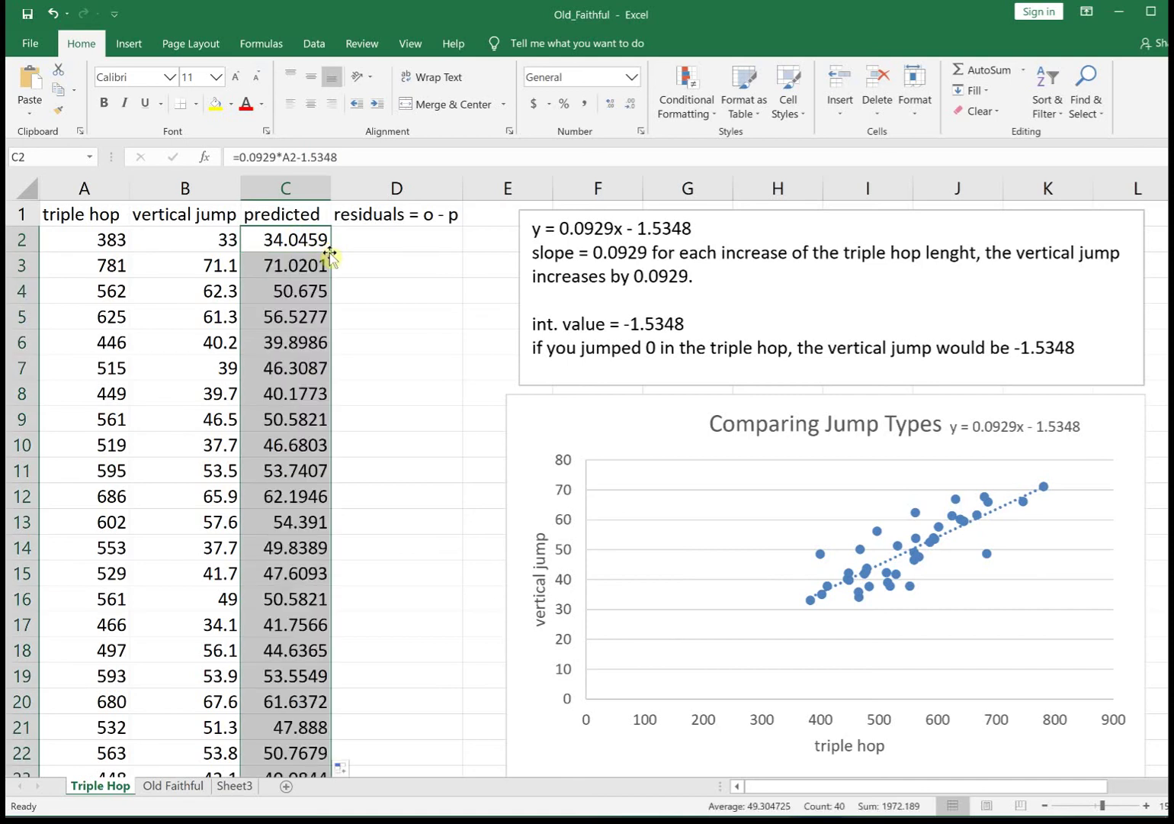
# Step: Compare observed and predicted jumps in rows 2 and 3, e.g. 33 vs 34.0459
pyautogui.click(370, 376)
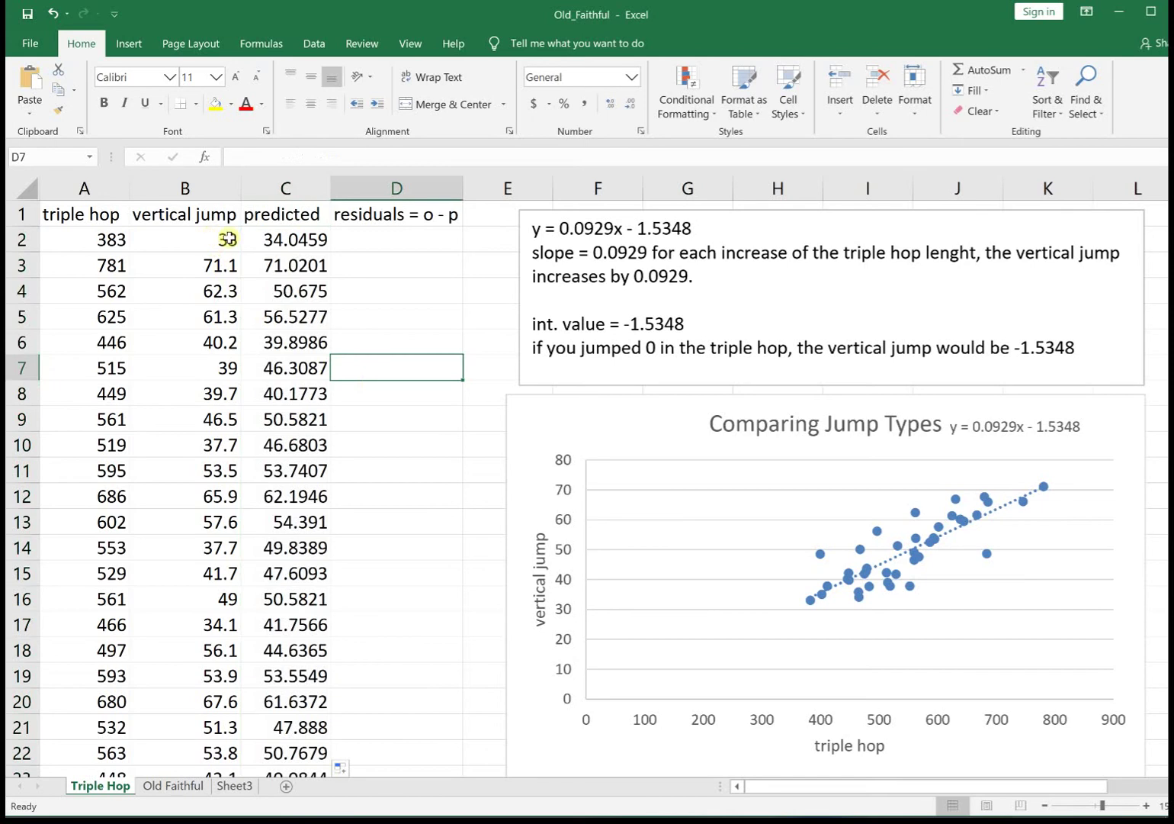
pyautogui.moveTo(208, 237); pyautogui.dragTo(293, 241)
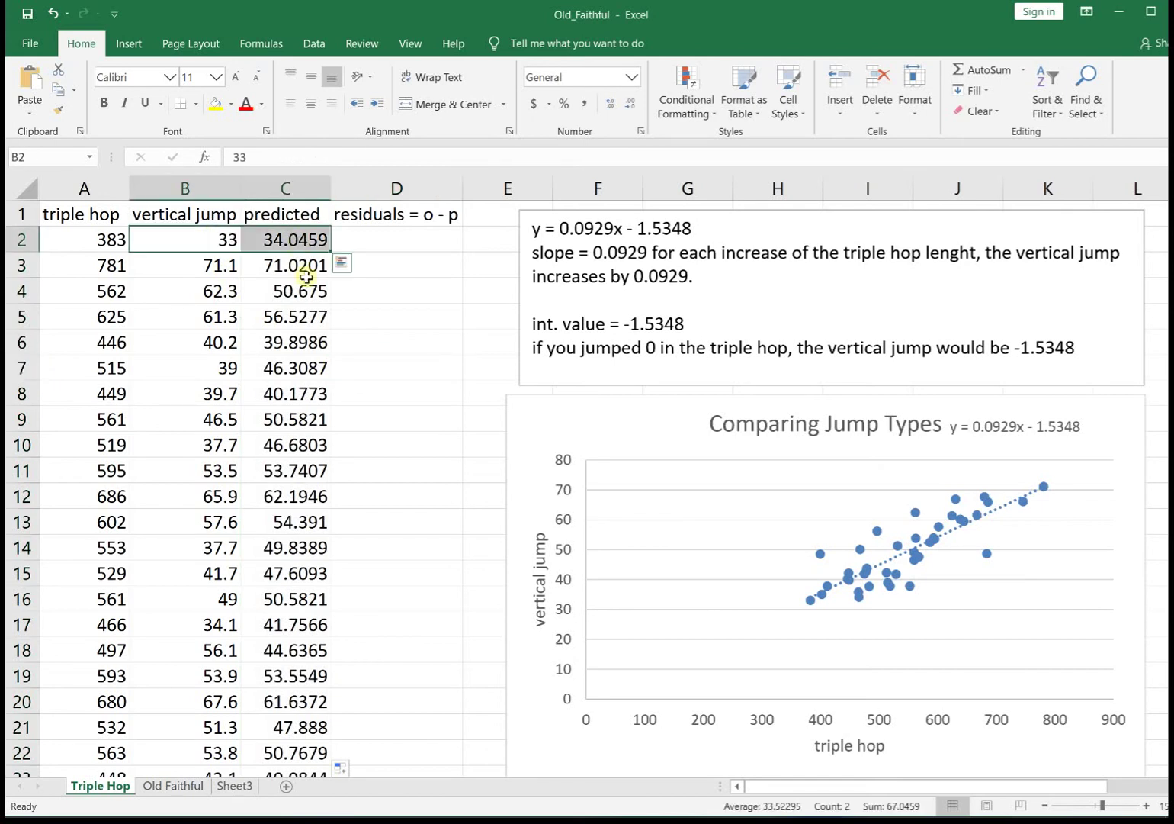
pyautogui.click(309, 237)
pyautogui.moveTo(233, 266); pyautogui.dragTo(267, 265)
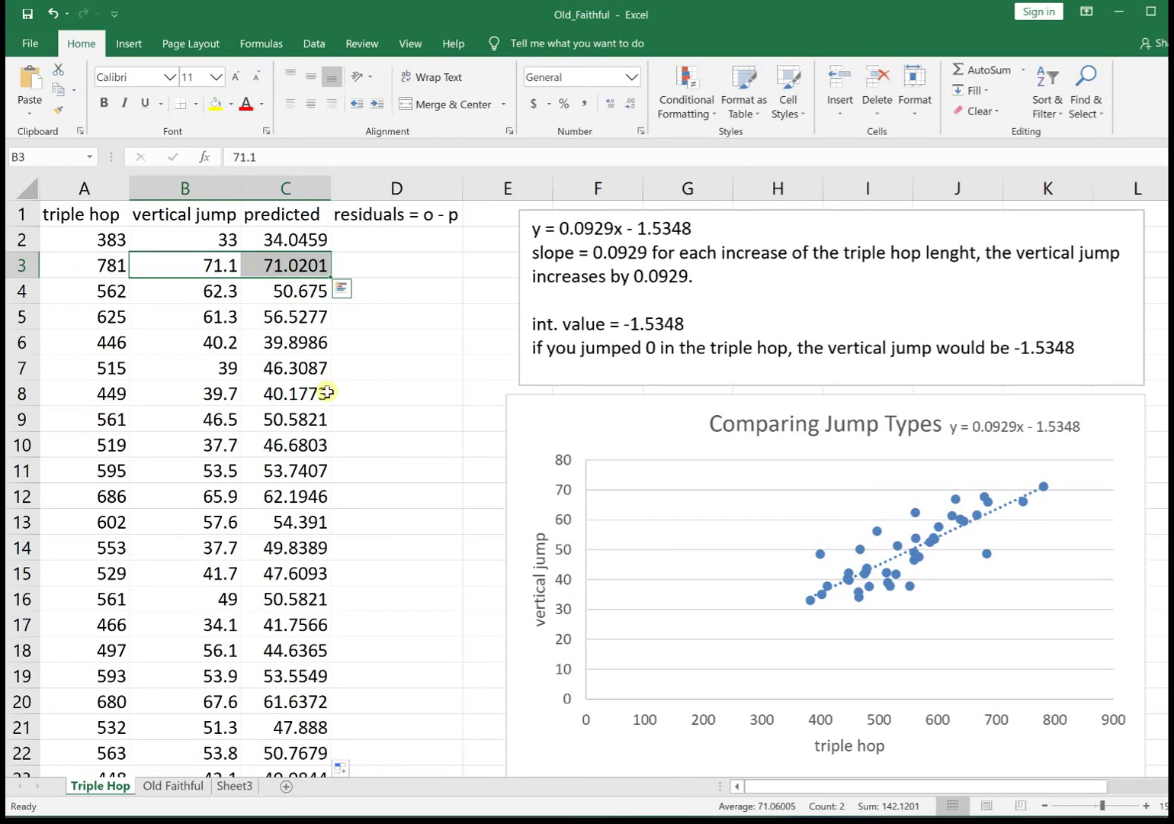
# Step: Enter the residual formula =B2-C2 in D2, giving -1.0459
pyautogui.click(370, 239)
pyautogui.write('=')
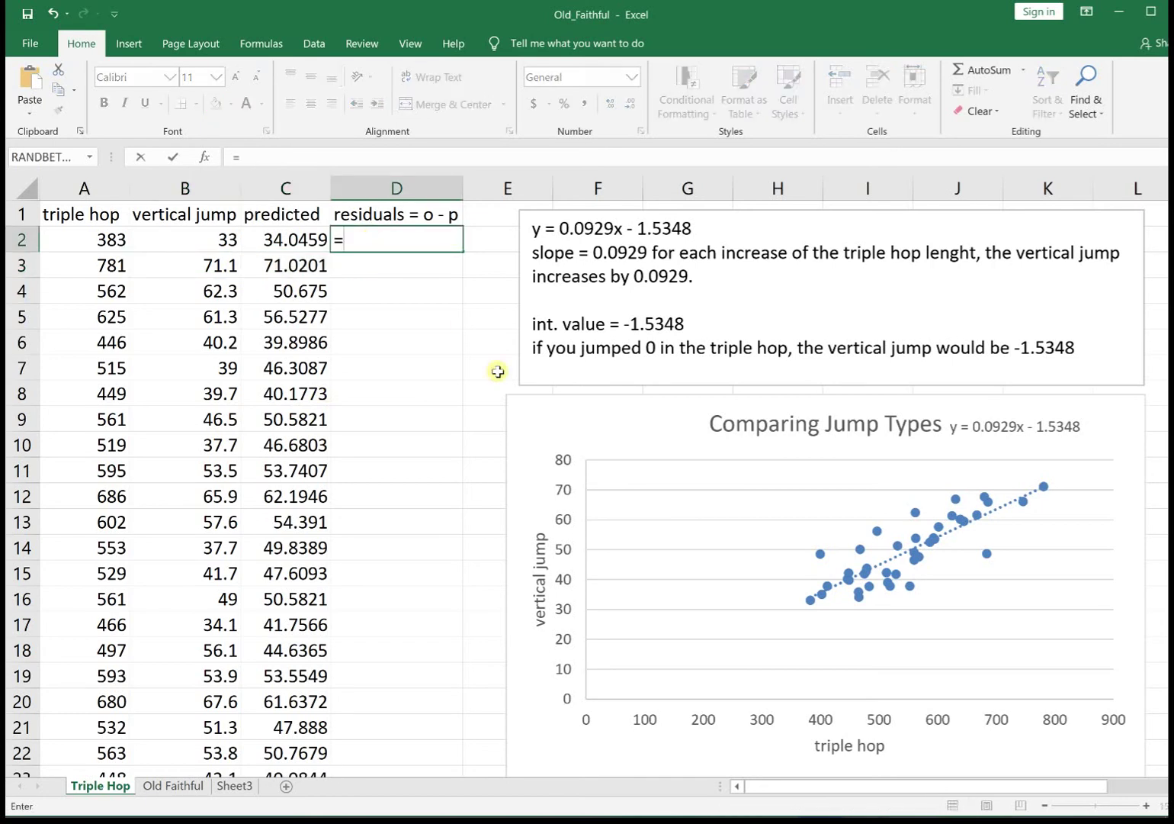
pyautogui.click(200, 234)
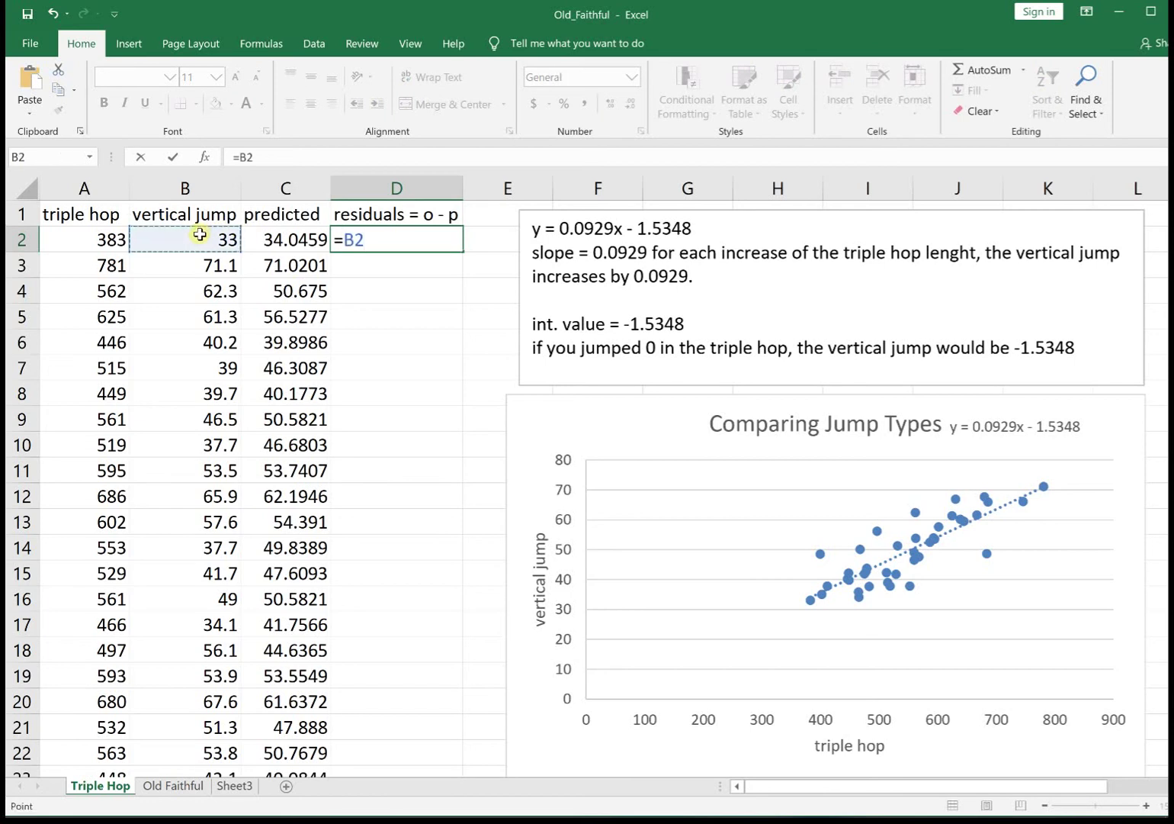
pyautogui.write('-')
pyautogui.click(266, 239)
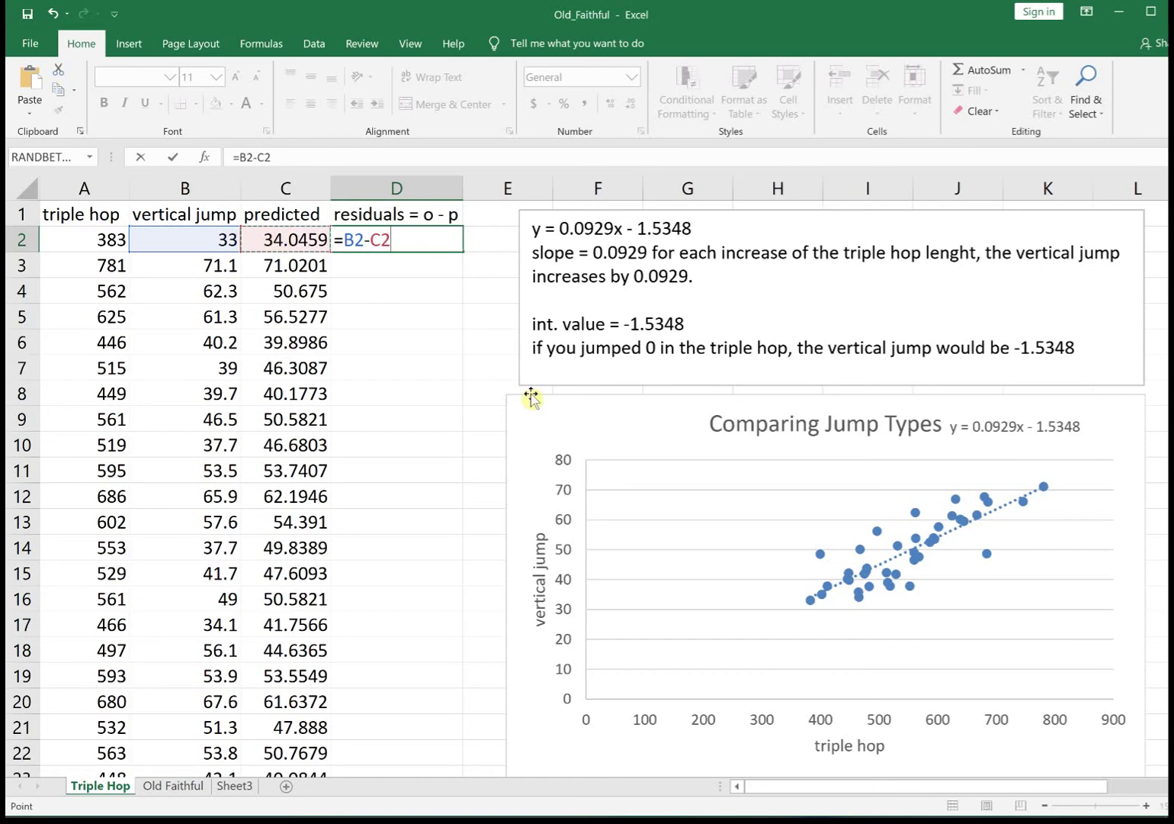
pyautogui.press('Return')
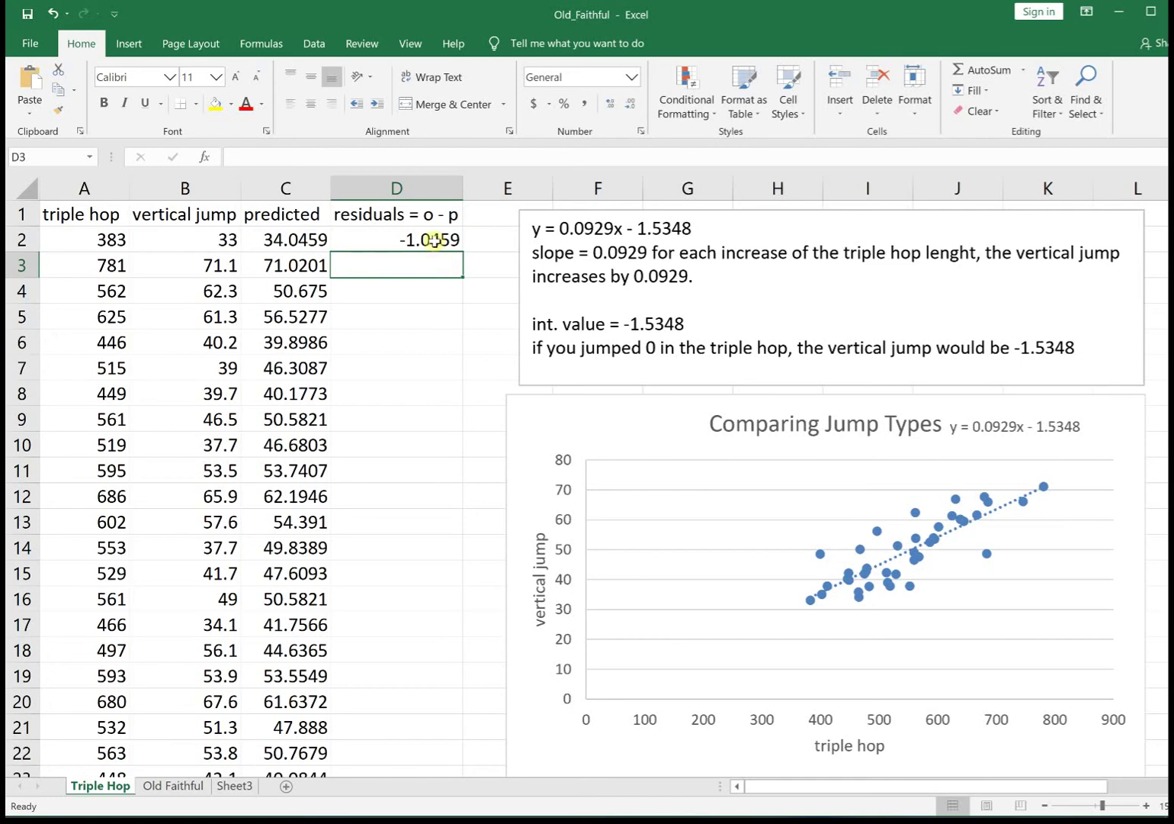
pyautogui.click(434, 241)
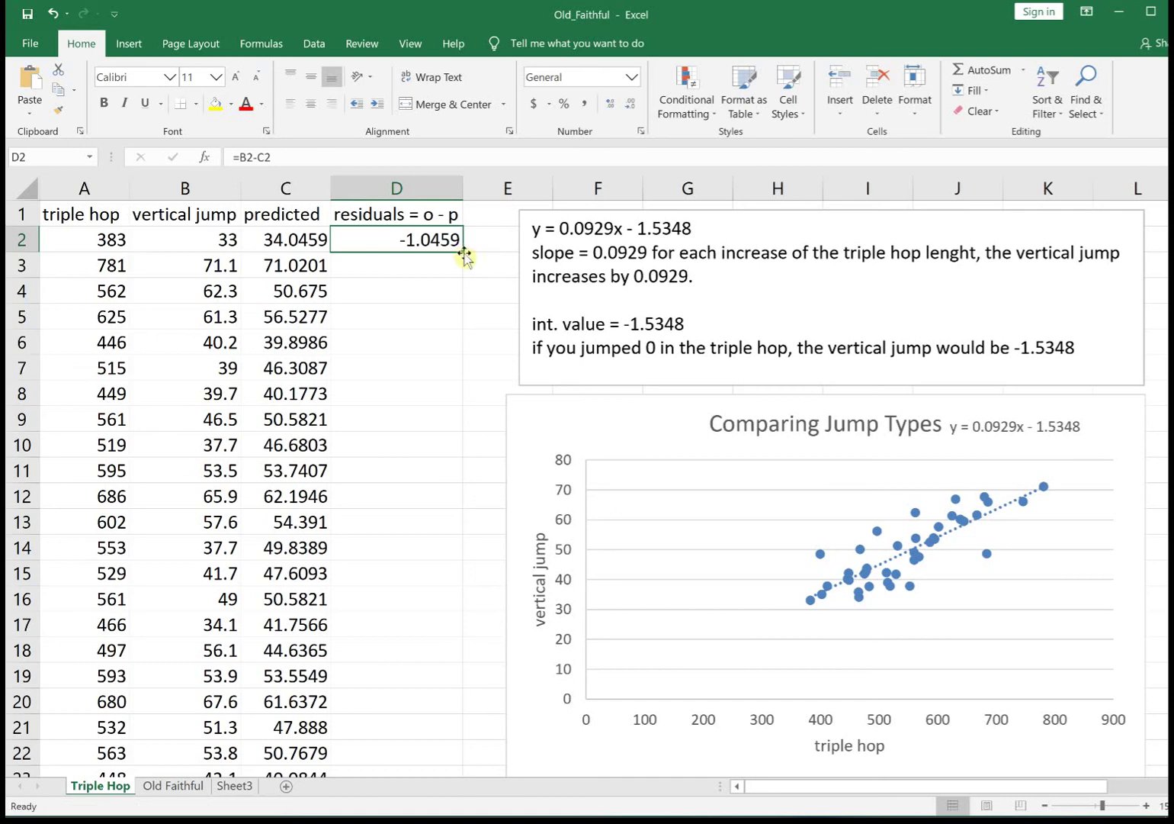
# Step: Fill the residuals down column D, check rows 3 and 14, then switch to Old Faithful
pyautogui.doubleClick(465, 253)
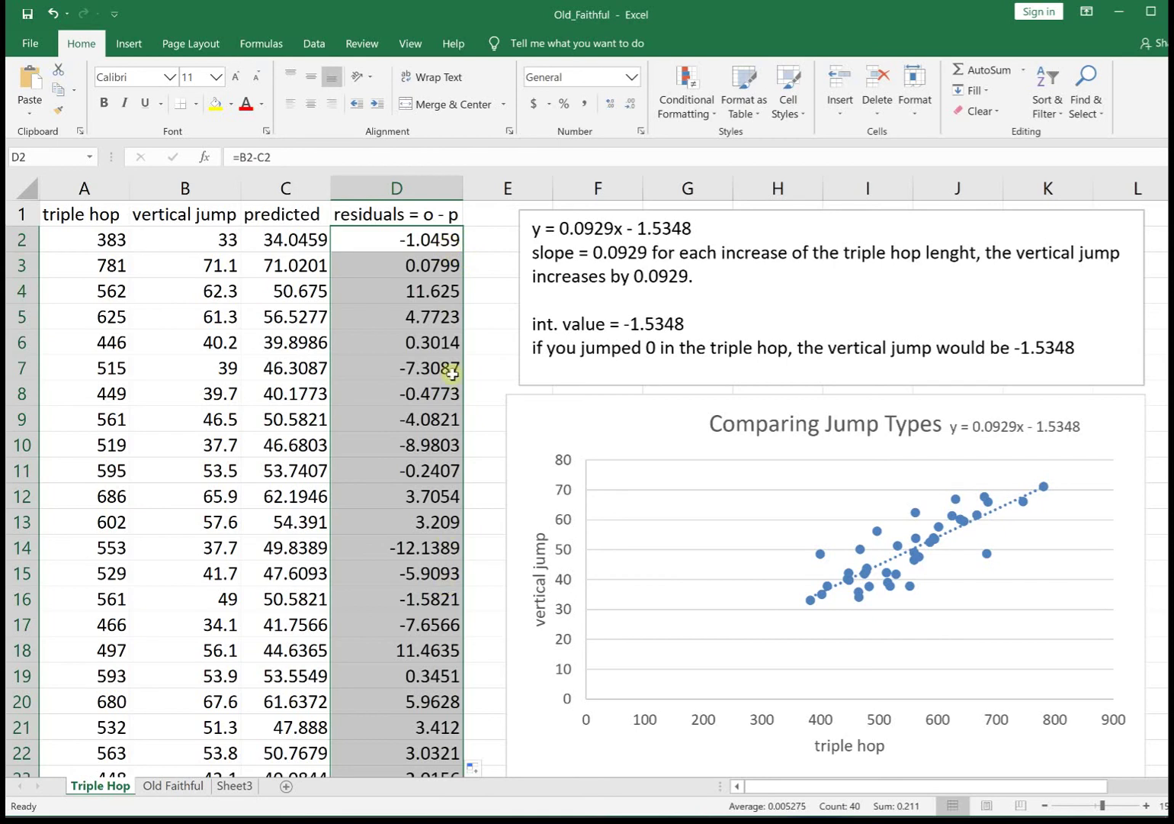
pyautogui.click(473, 285)
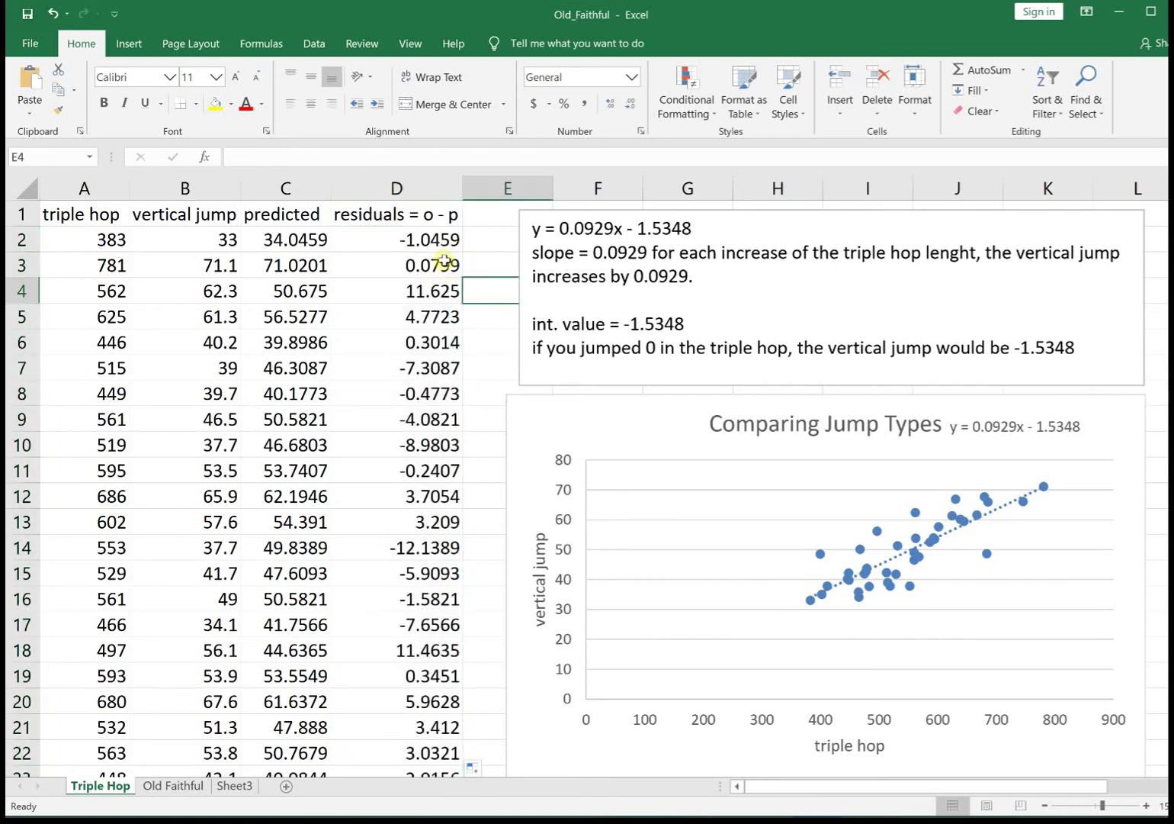
pyautogui.click(446, 266)
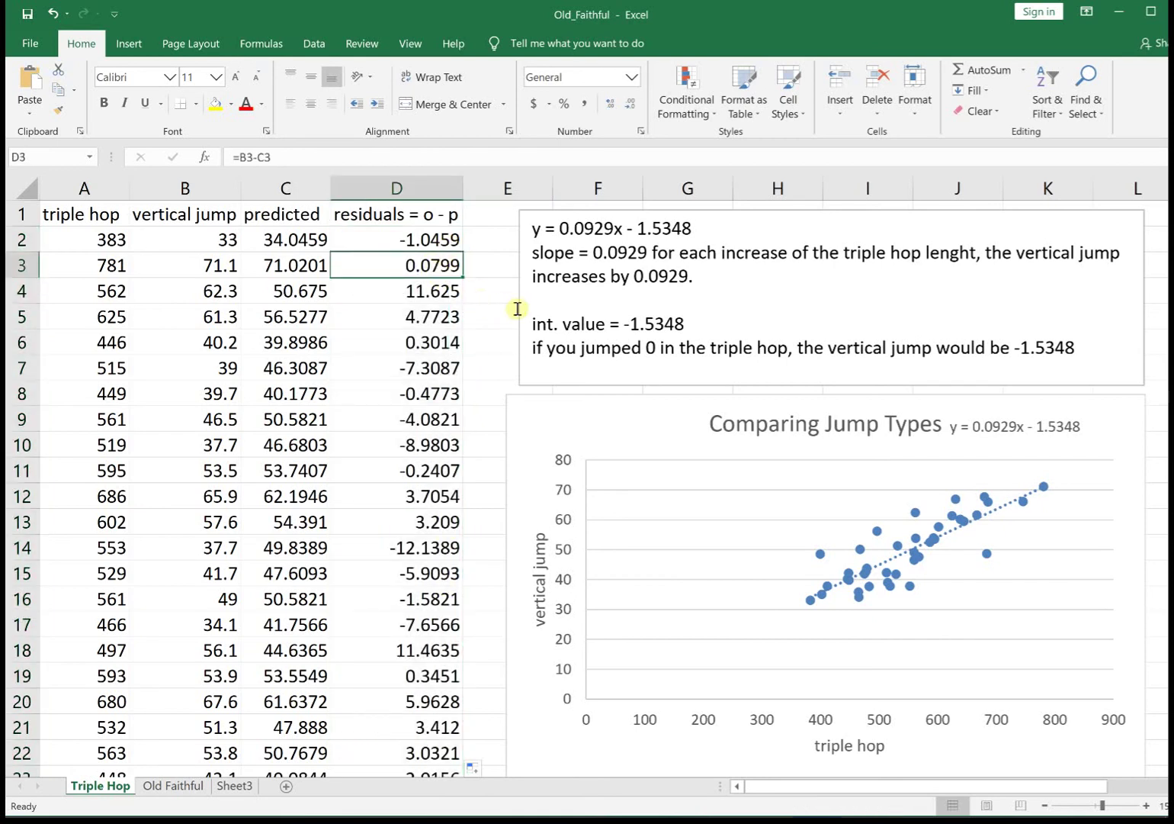
pyautogui.click(404, 547)
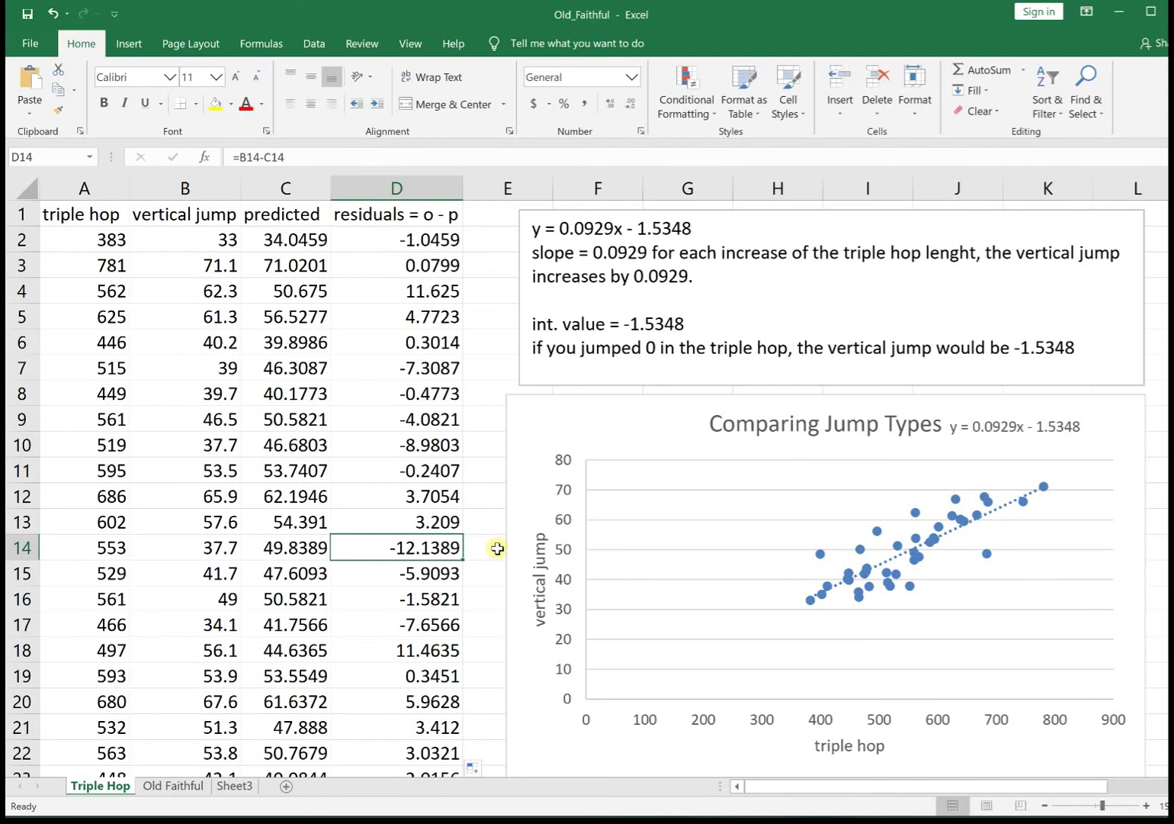
pyautogui.click(182, 788)
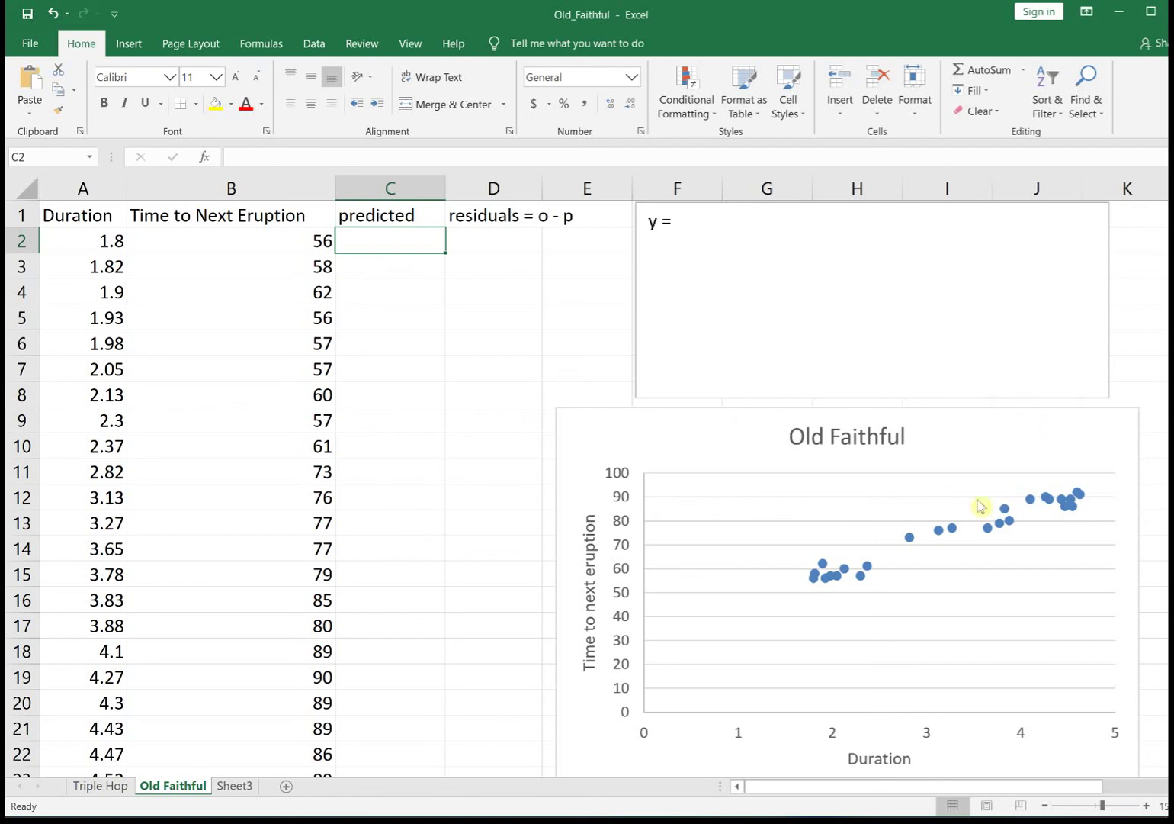
# Step: Add a linear trendline showing its equation, beginning y = 12.48, to the Old Faithful chart
pyautogui.rightClick(940, 536)
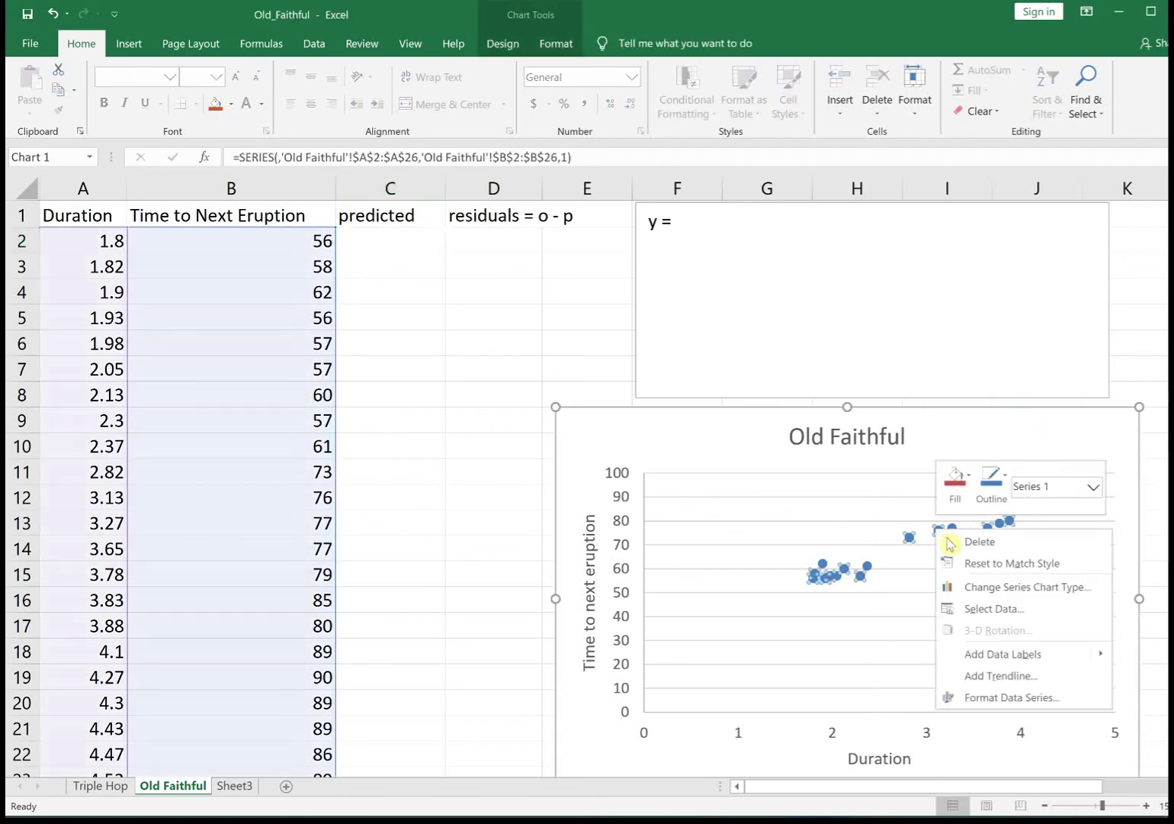
pyautogui.click(984, 675)
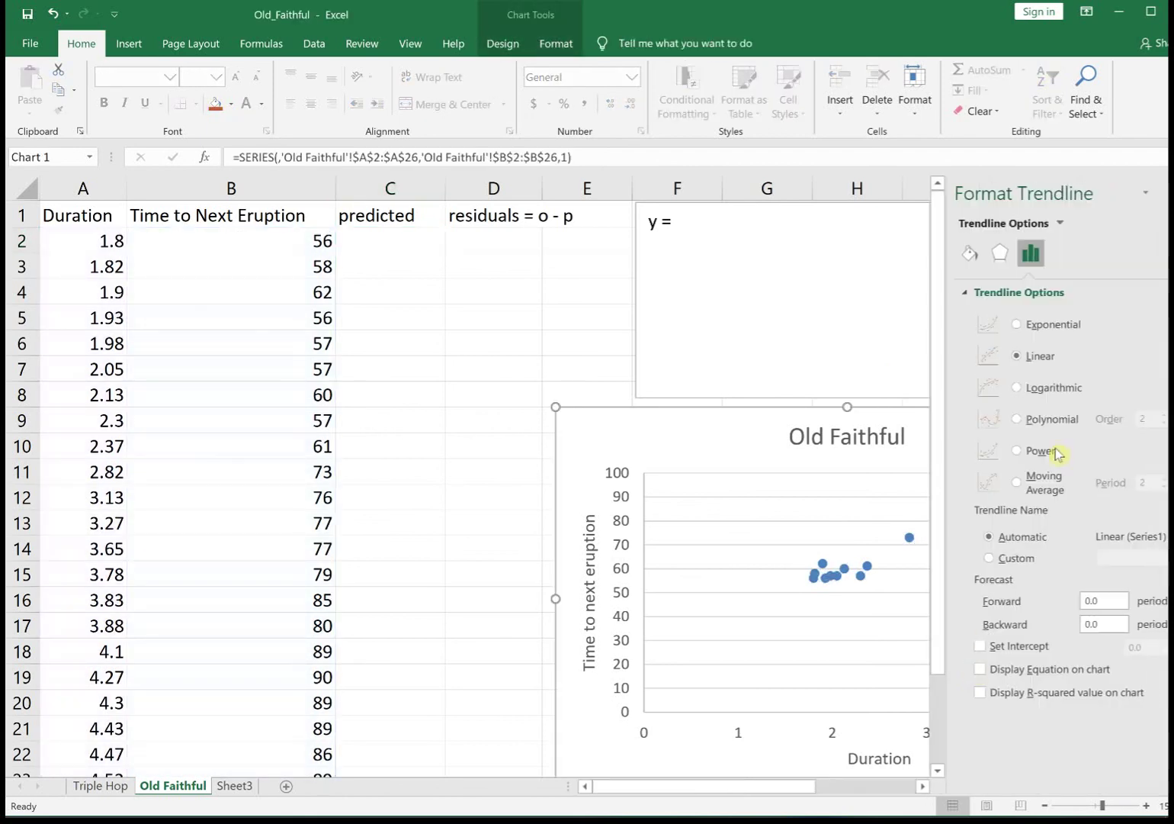
pyautogui.click(1019, 674)
pyautogui.click(1146, 193)
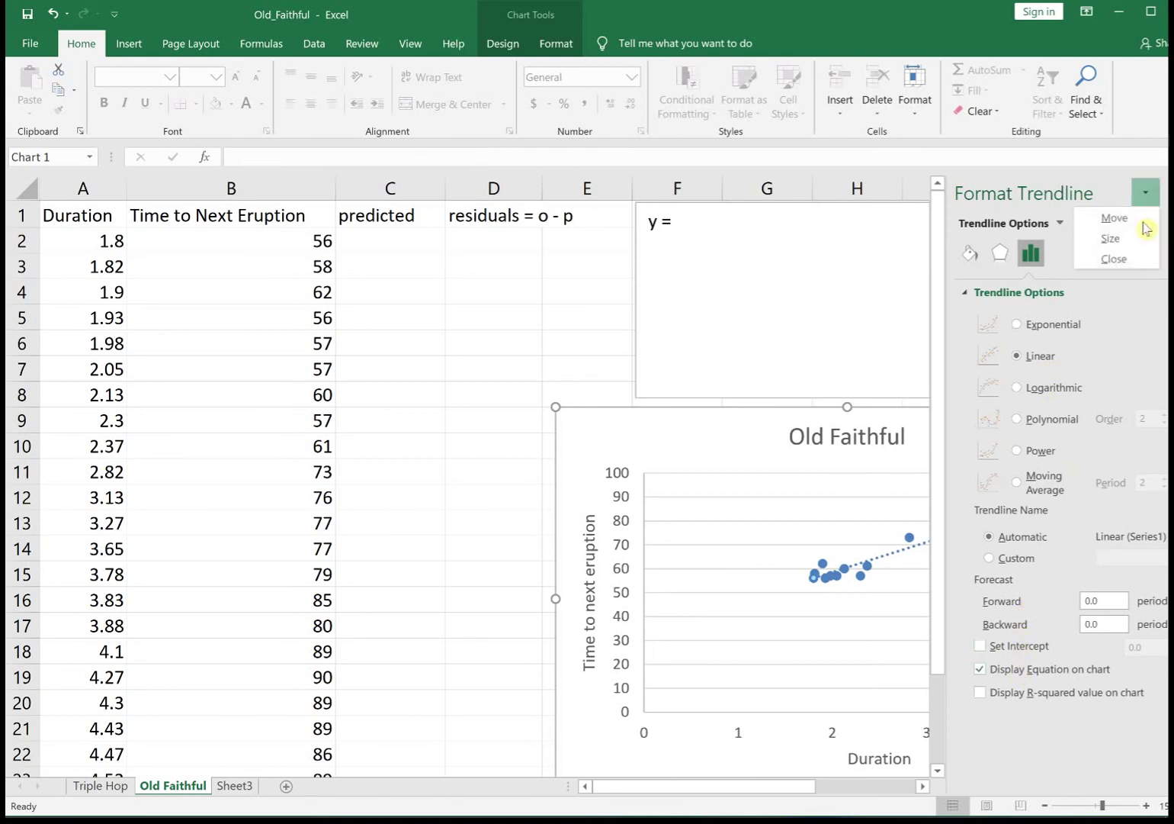
pyautogui.click(1121, 260)
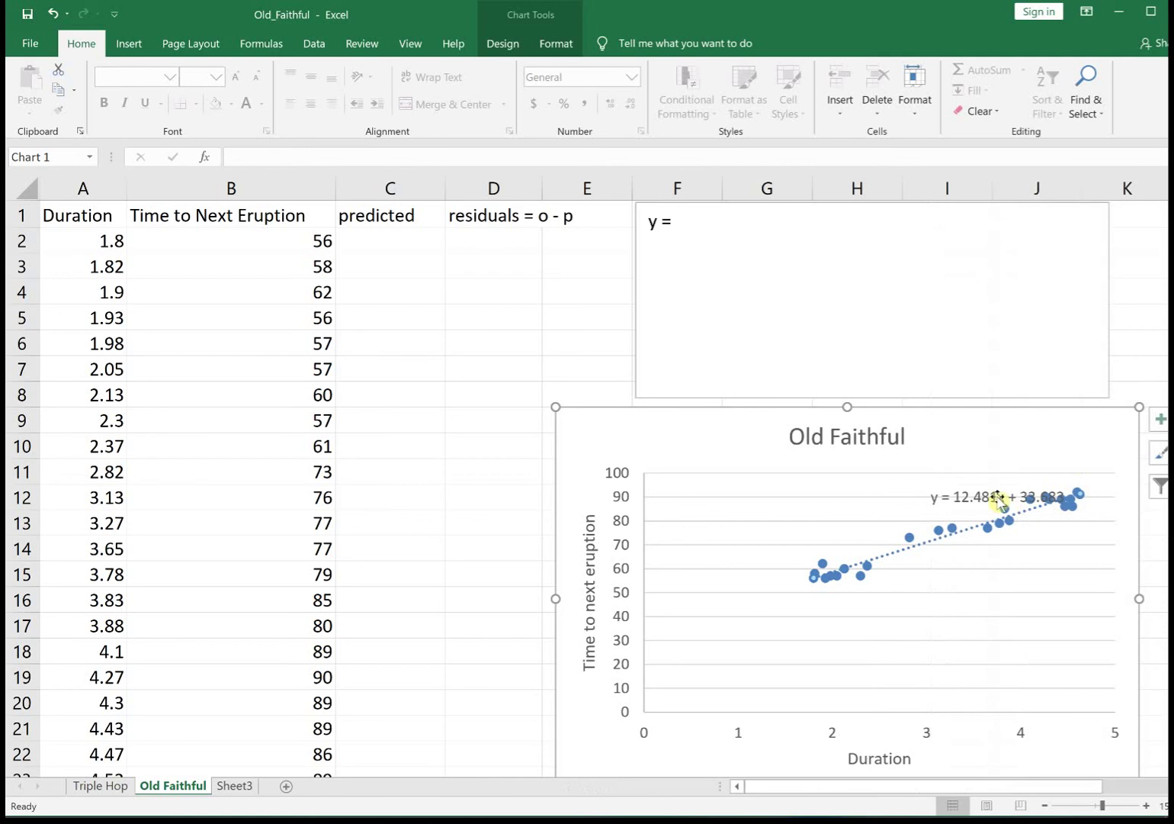
# Step: Move the equation label up and note y = 12.481x + 33.383 and slope = 12.481
pyautogui.moveTo(998, 496); pyautogui.dragTo(994, 445)
pyautogui.click(779, 230)
pyautogui.write('12.4')
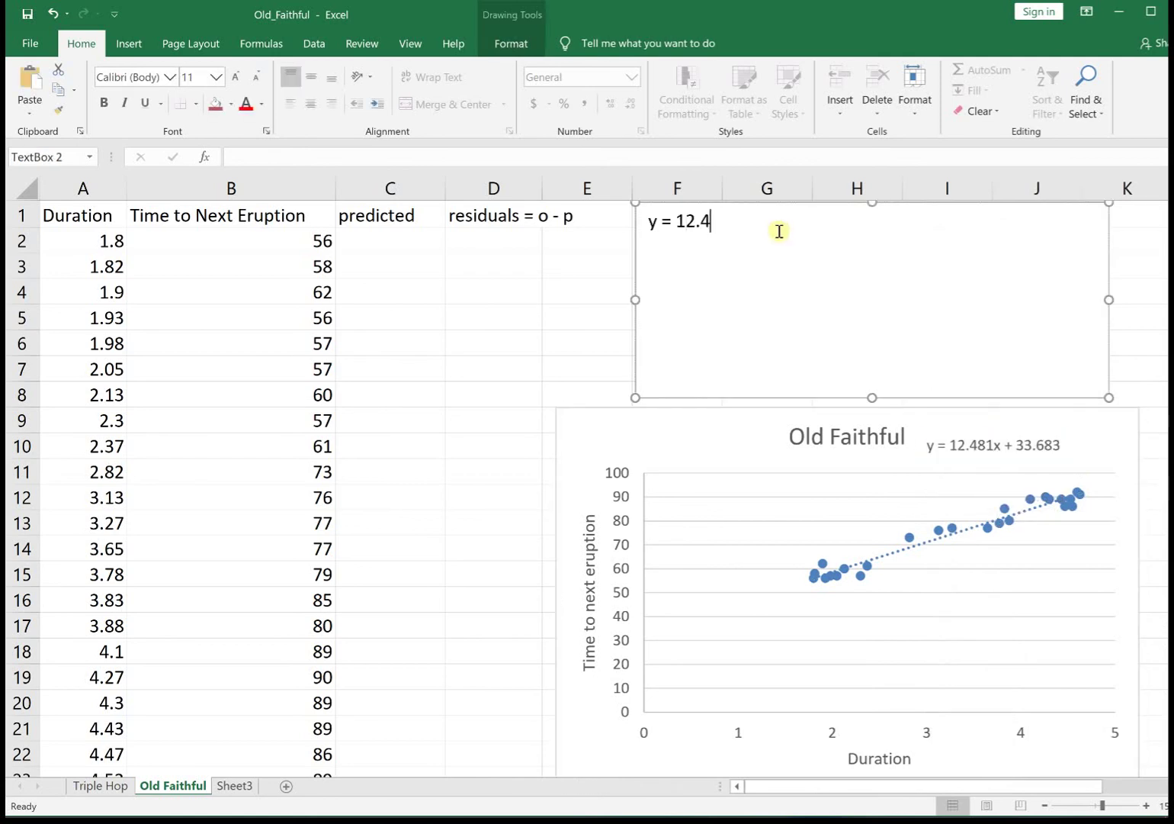
pyautogui.write('81x + 33.383  ')
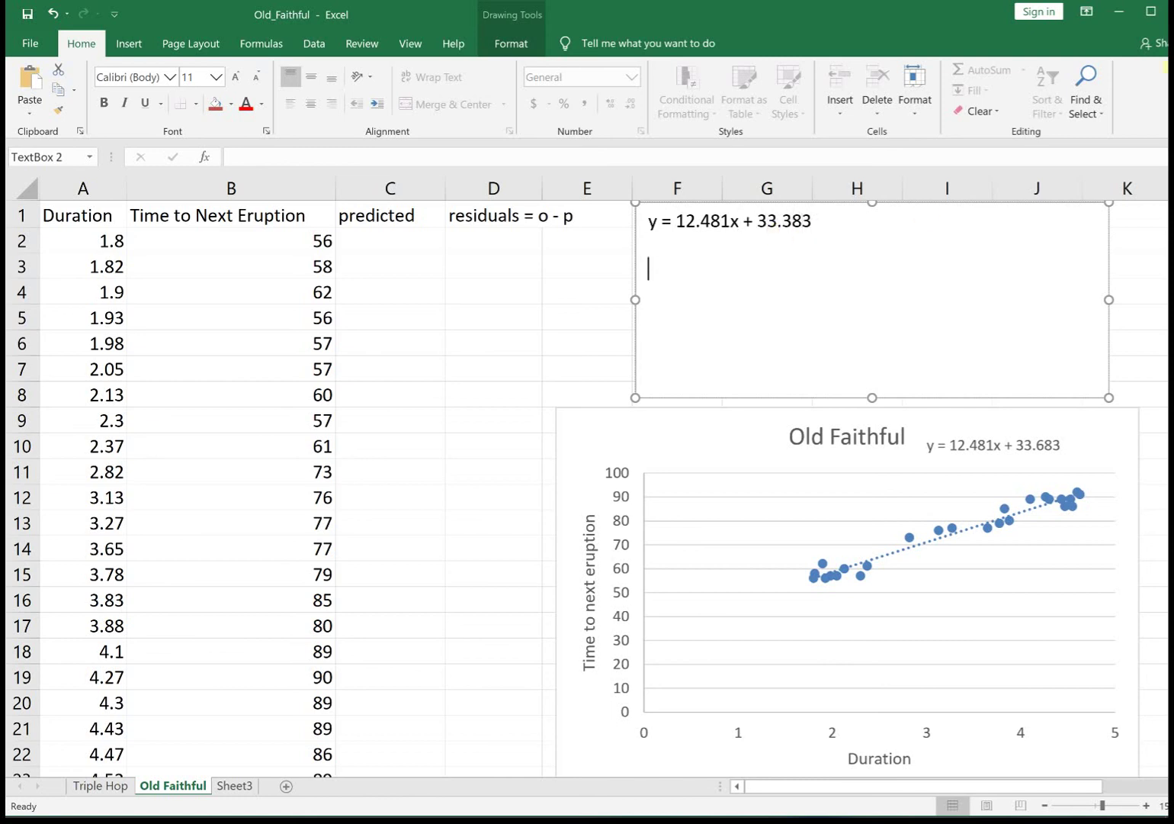
pyautogui.write('slope = 12.481')
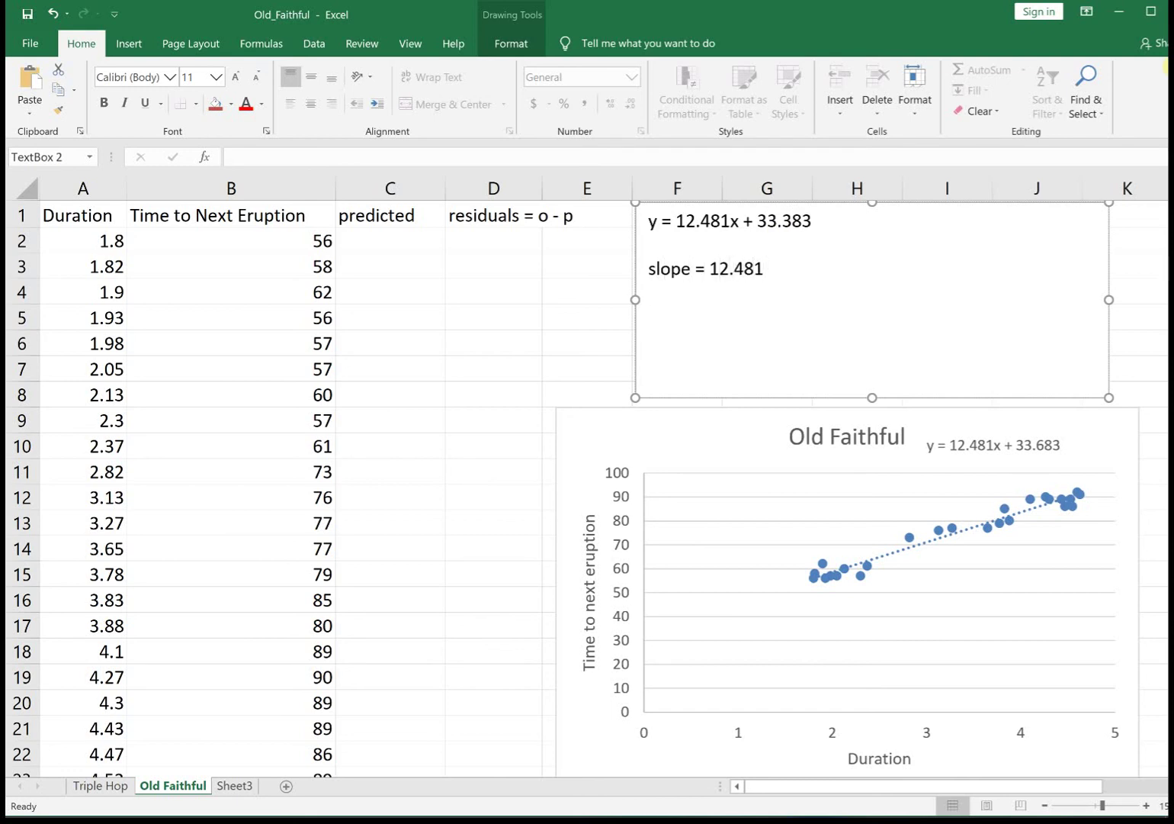
# Step: Explain each extra eruption minute adds 12.481 minutes, then begin the int. value = 33.383 note
pyautogui.press('Return')
pyautogui.write('For each extra minute')
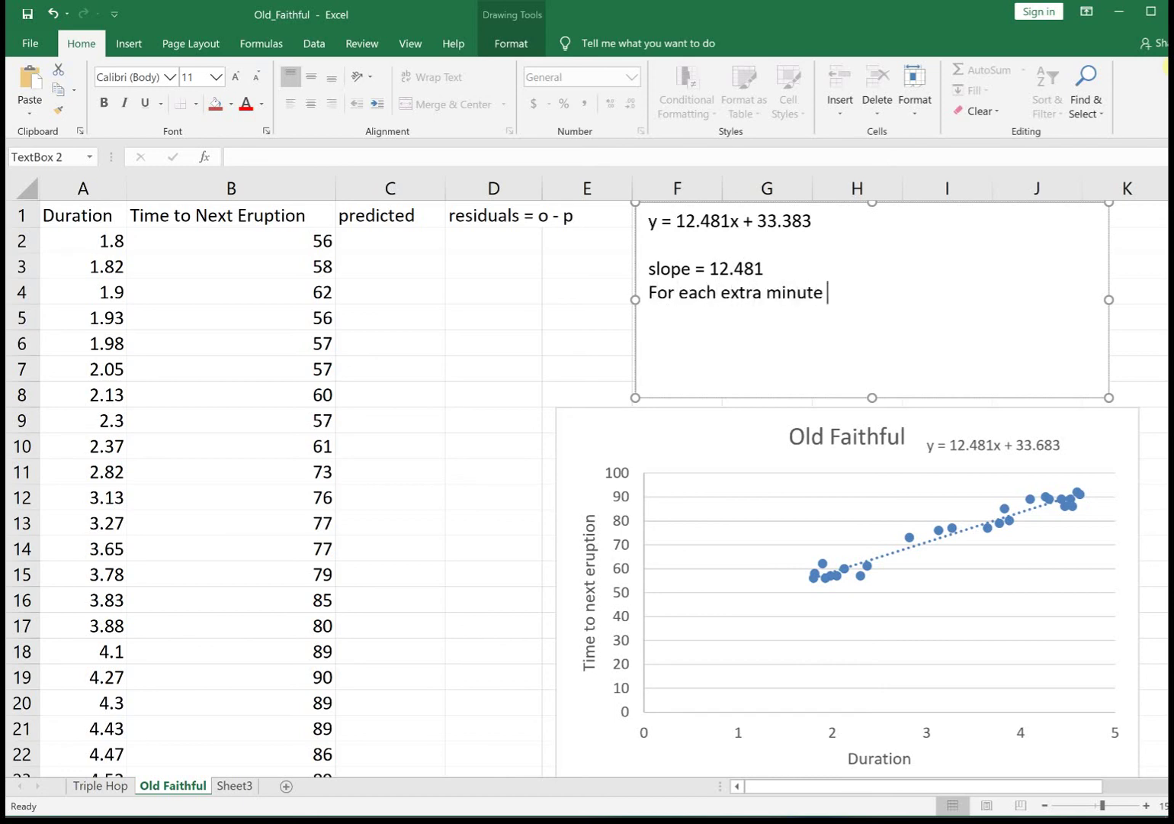
pyautogui.write(' the eruption las')
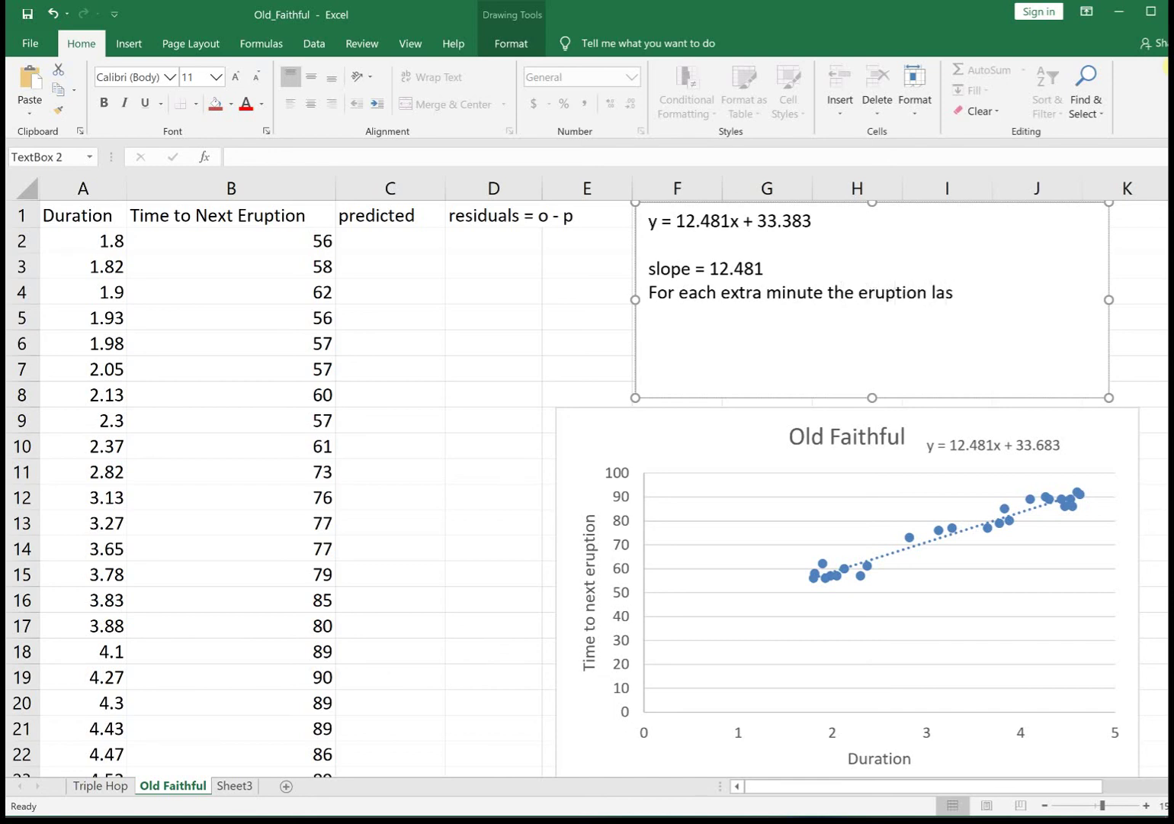
pyautogui.write('ts, i twill take')
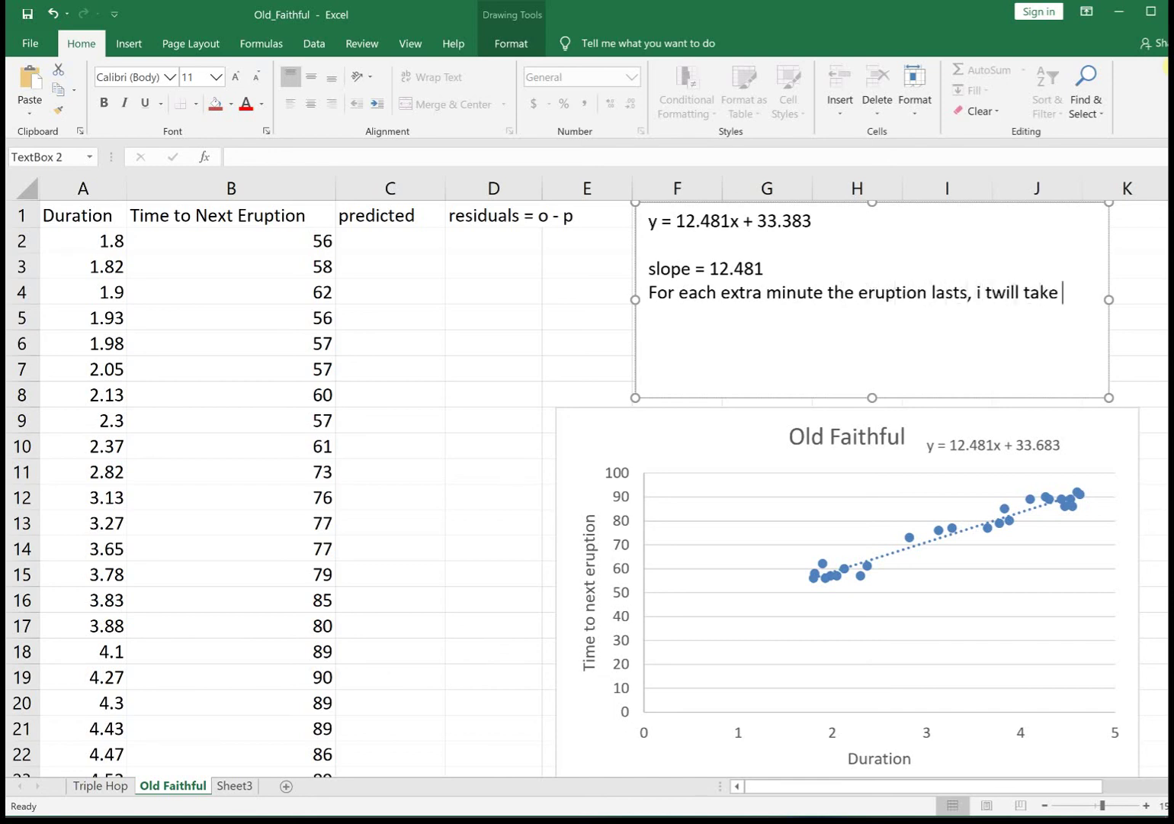
pyautogui.press('BackSpace')
pyautogui.press('BackSpace')
pyautogui.press('BackSpace')
pyautogui.press('BackSpace')
pyautogui.press('BackSpace')
pyautogui.press('BackSpace')
pyautogui.press('BackSpace')
pyautogui.press('BackSpace')
pyautogui.press('BackSpace')
pyautogui.write('will take an extra 12.481 minutes until the next eruption.  ')
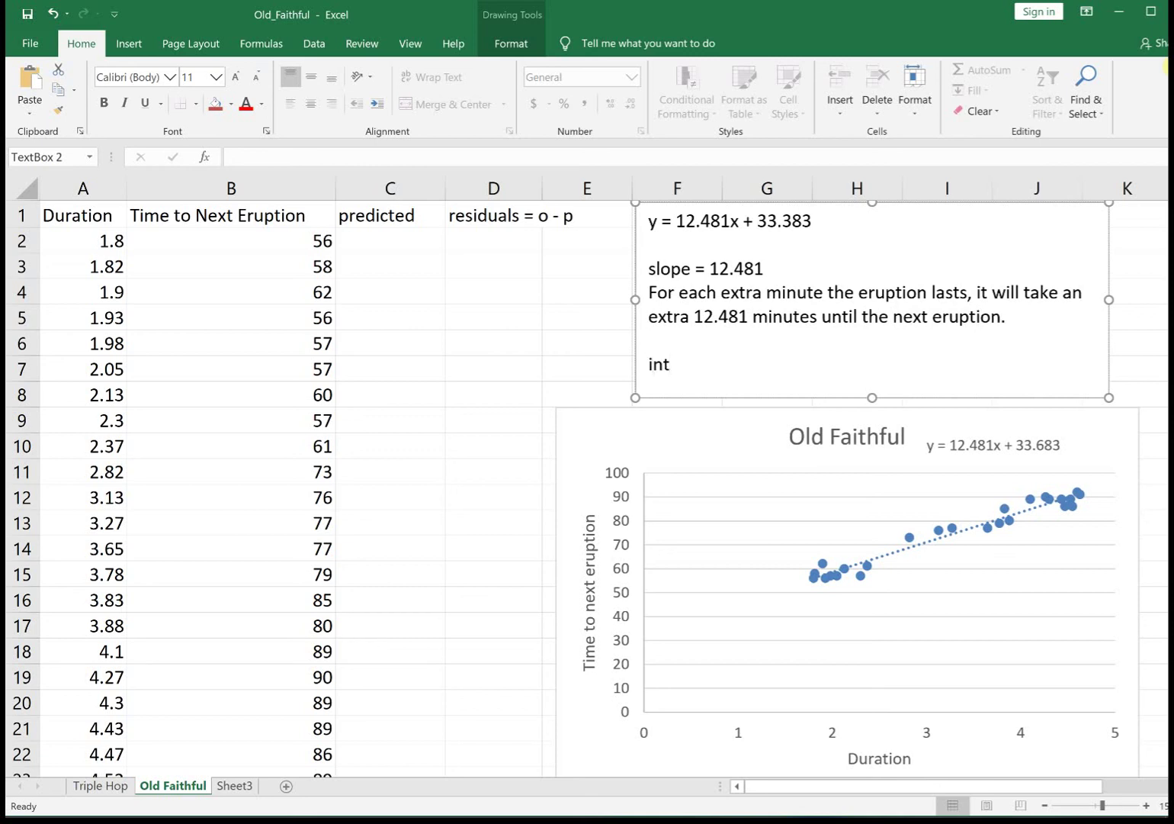
pyautogui.write('int. value = 33.383')
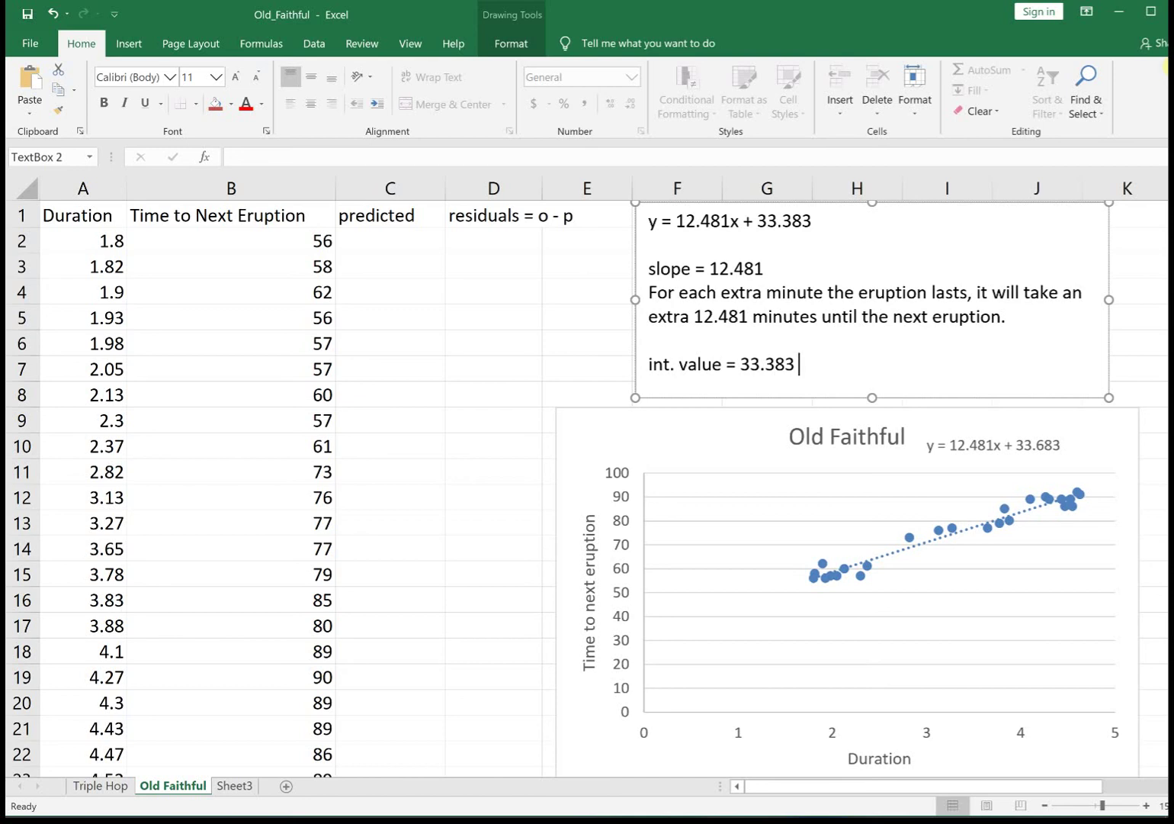
pyautogui.write(' If the duration lasted ')
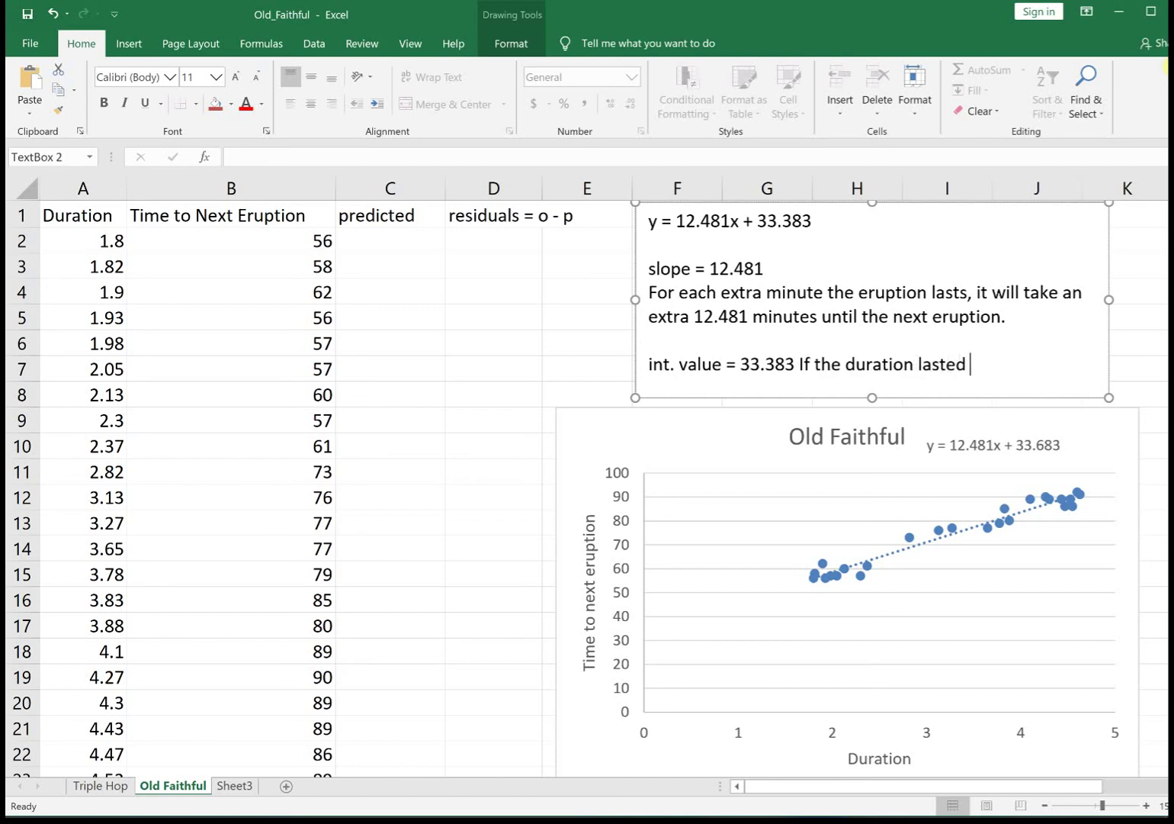
pyautogui.write('0 minutes, it would be 33.')
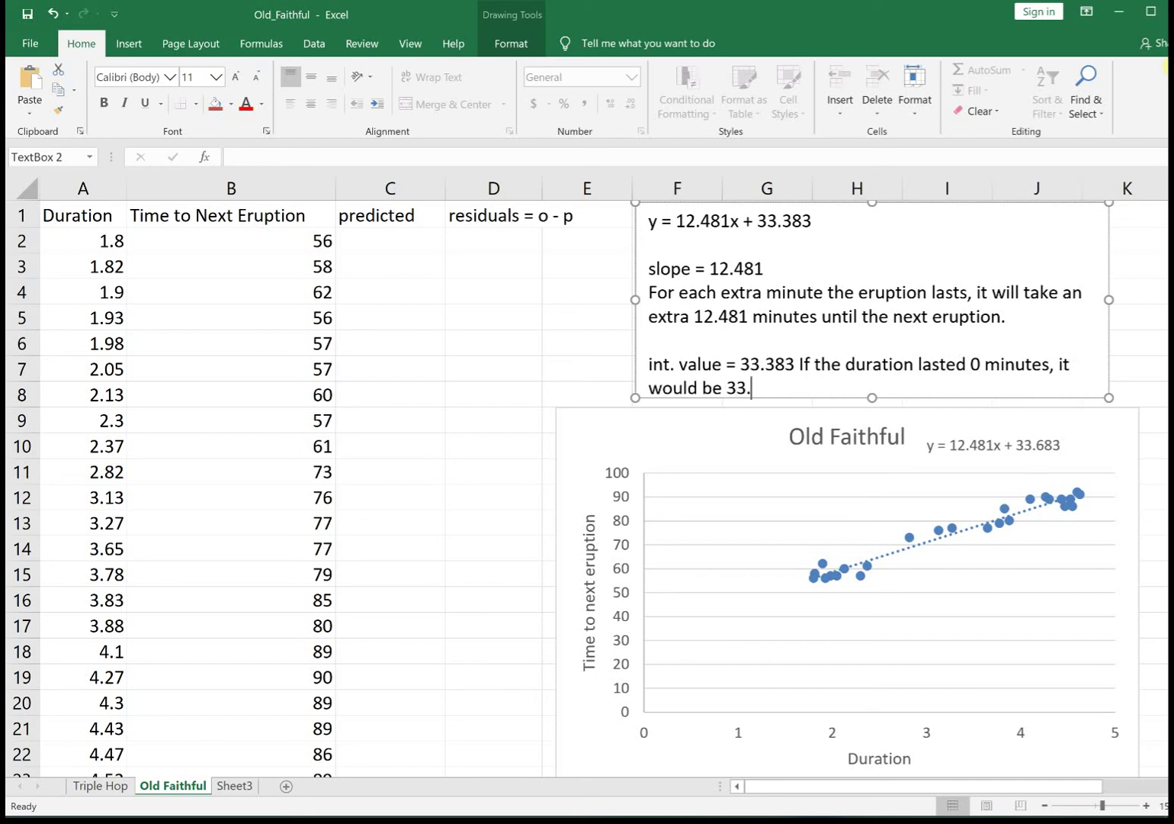
pyautogui.write('383 min until the next one.')
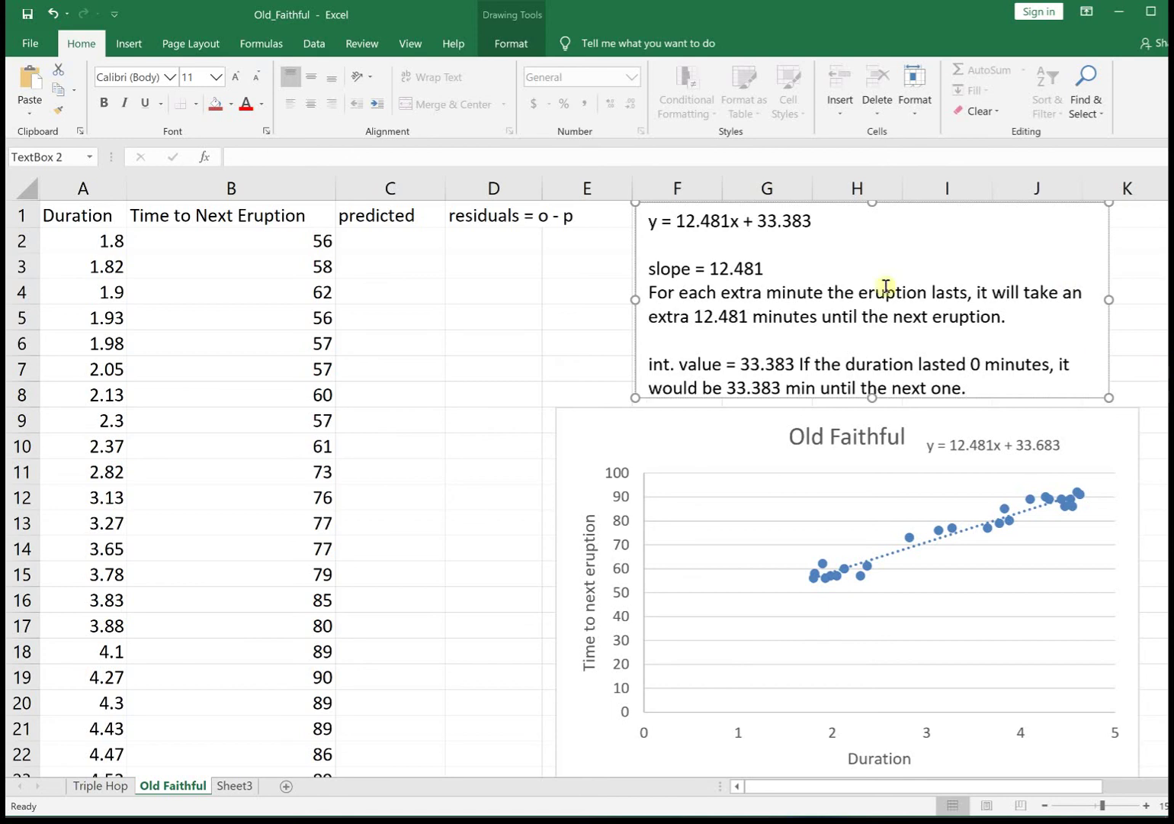
# Step: Enlarge the notes box so its last line is visible
pyautogui.click(572, 295)
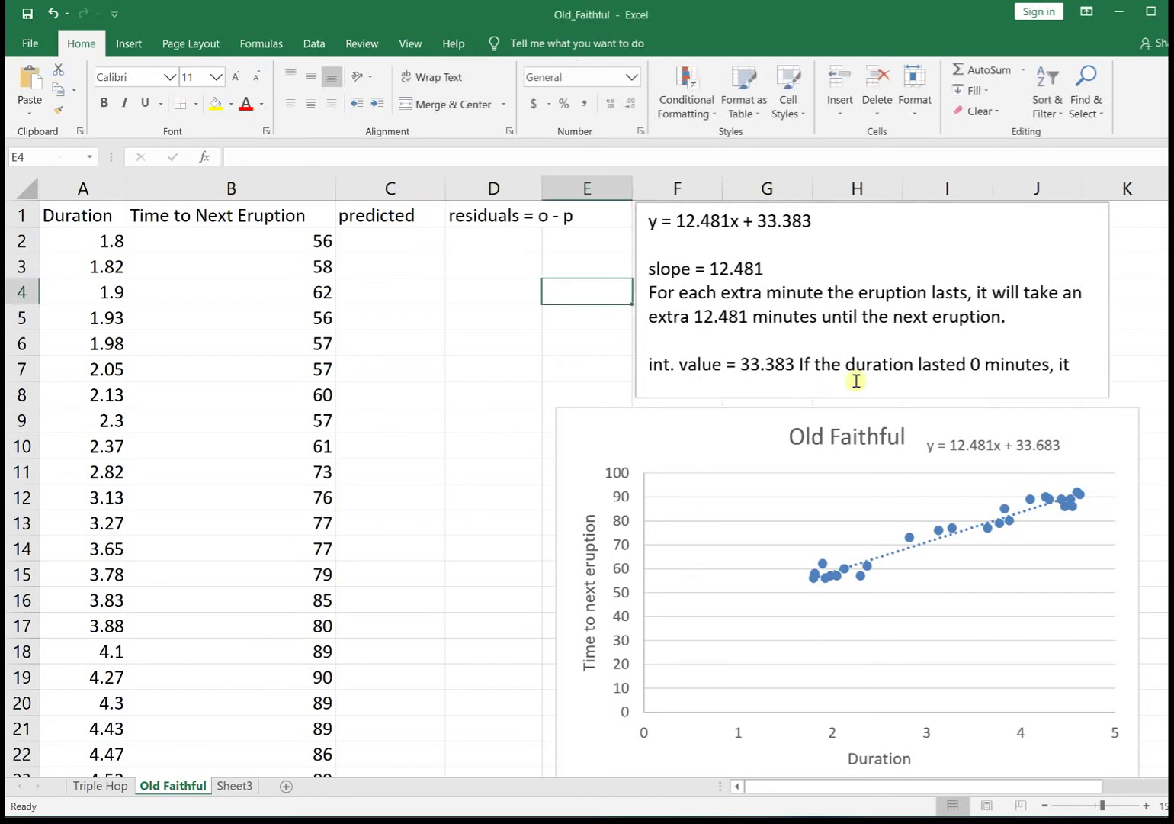
pyautogui.click(856, 381)
pyautogui.moveTo(871, 398); pyautogui.dragTo(874, 434)
# Step: Enter =12.481*A2+33.383 in C2 and fill it down the predicted column
pyautogui.click(420, 241)
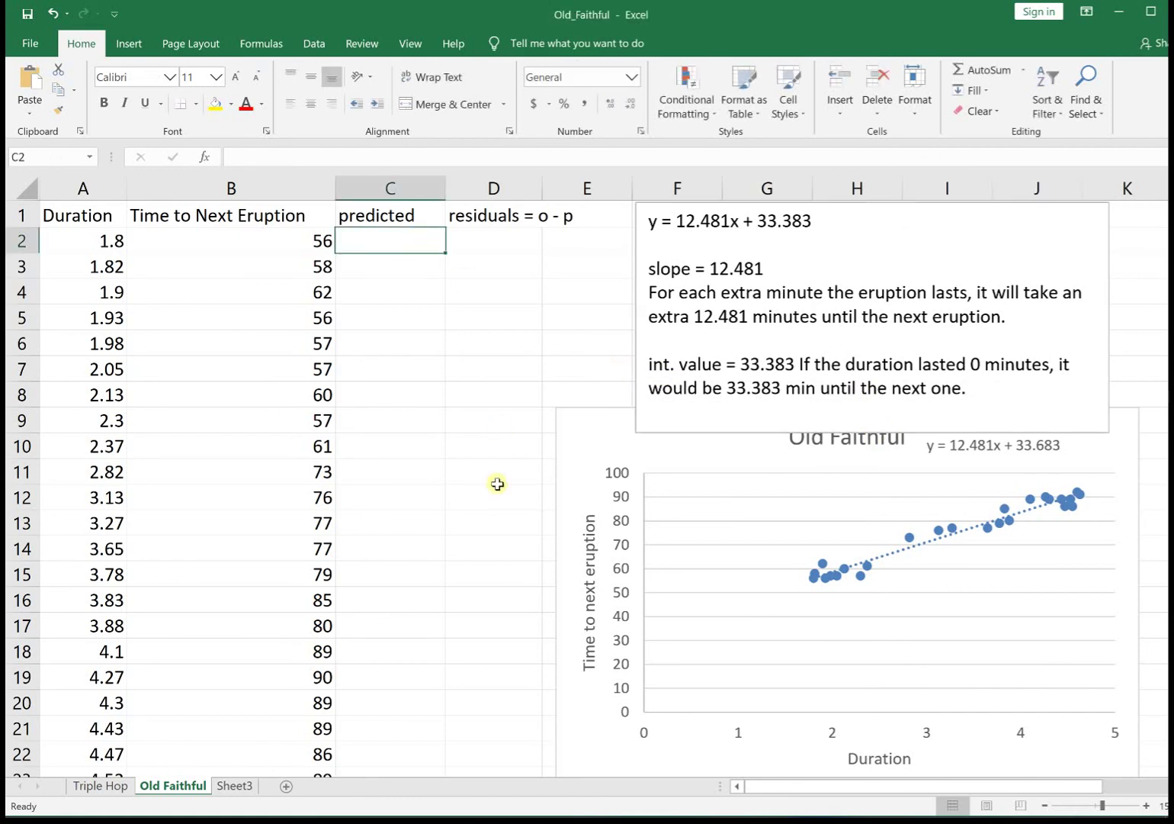
pyautogui.write('=12.')
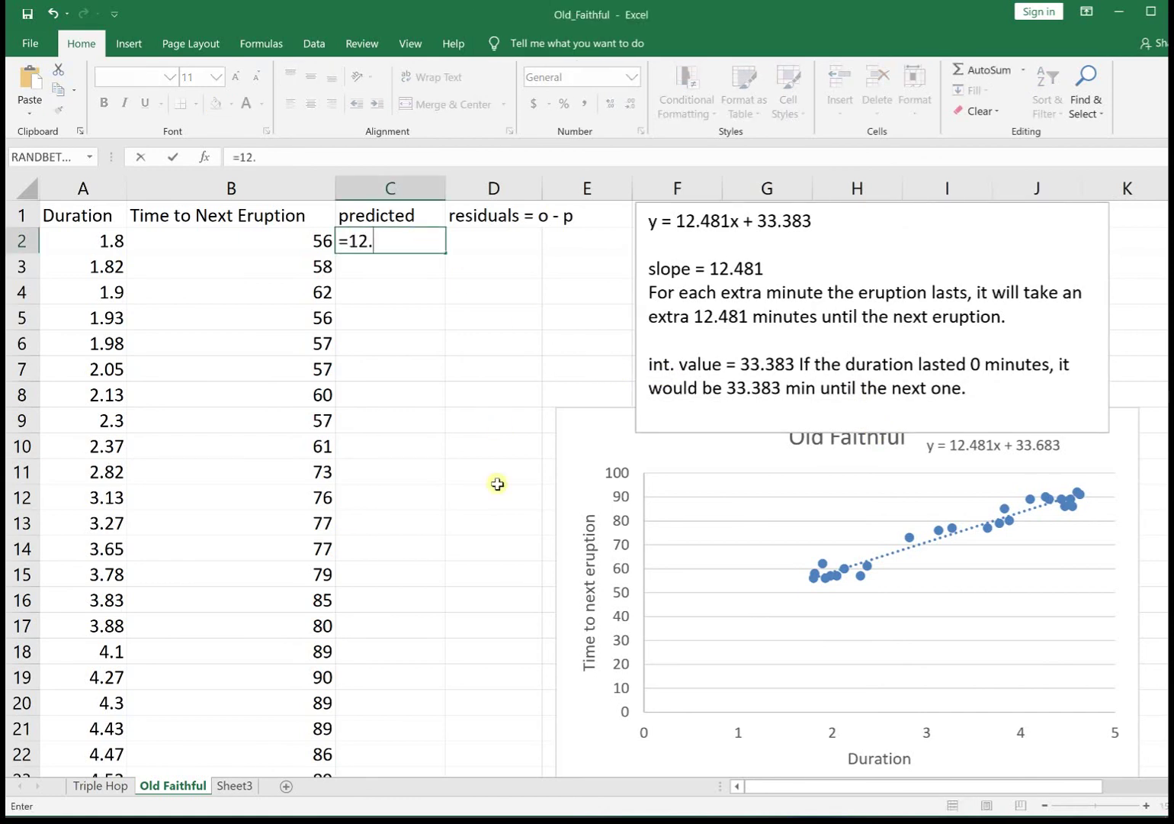
pyautogui.write('481*')
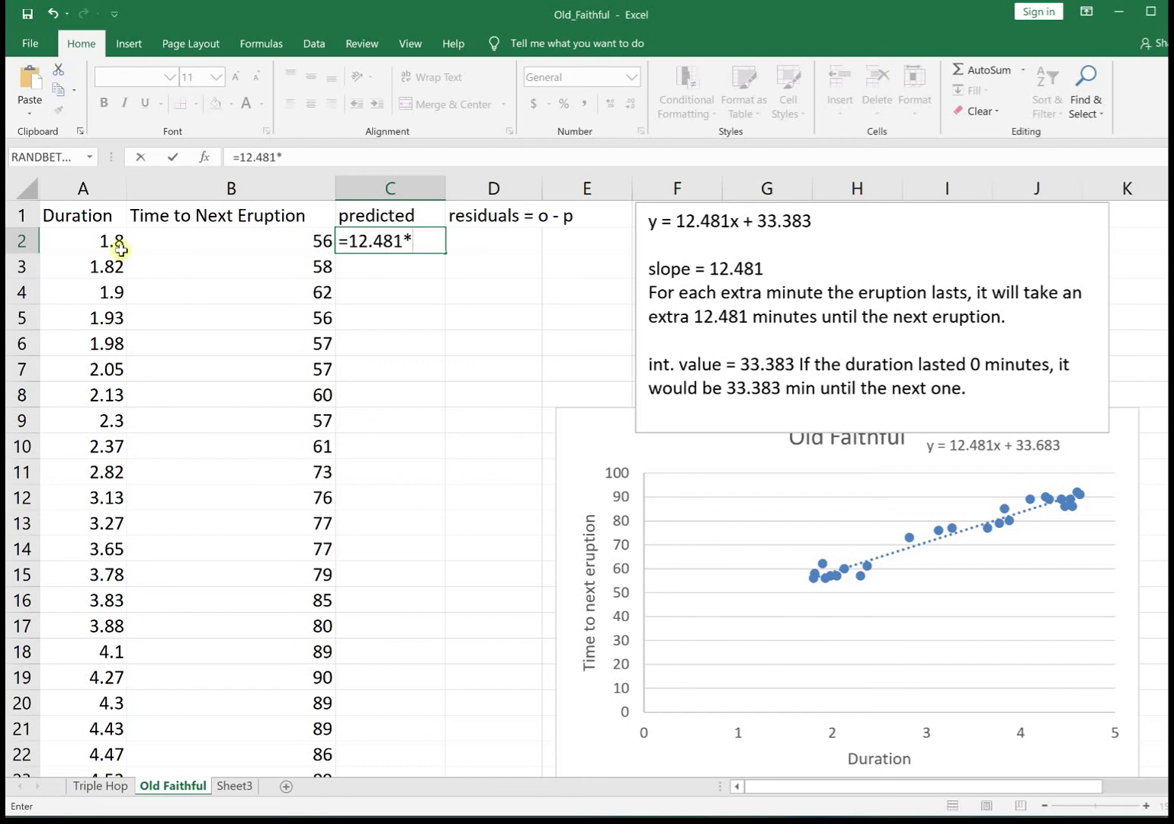
pyautogui.click(84, 238)
pyautogui.write('+33.383')
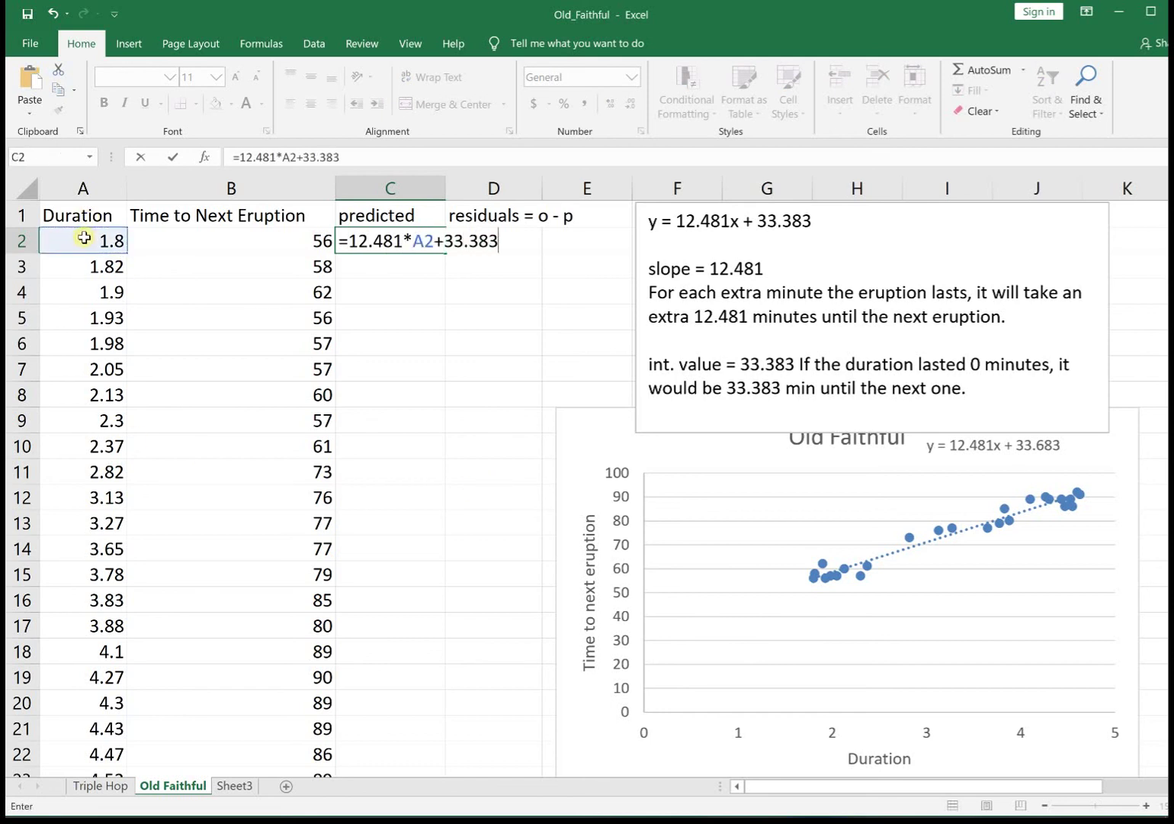
pyautogui.press('Return')
pyautogui.click(386, 242)
pyautogui.doubleClick(448, 253)
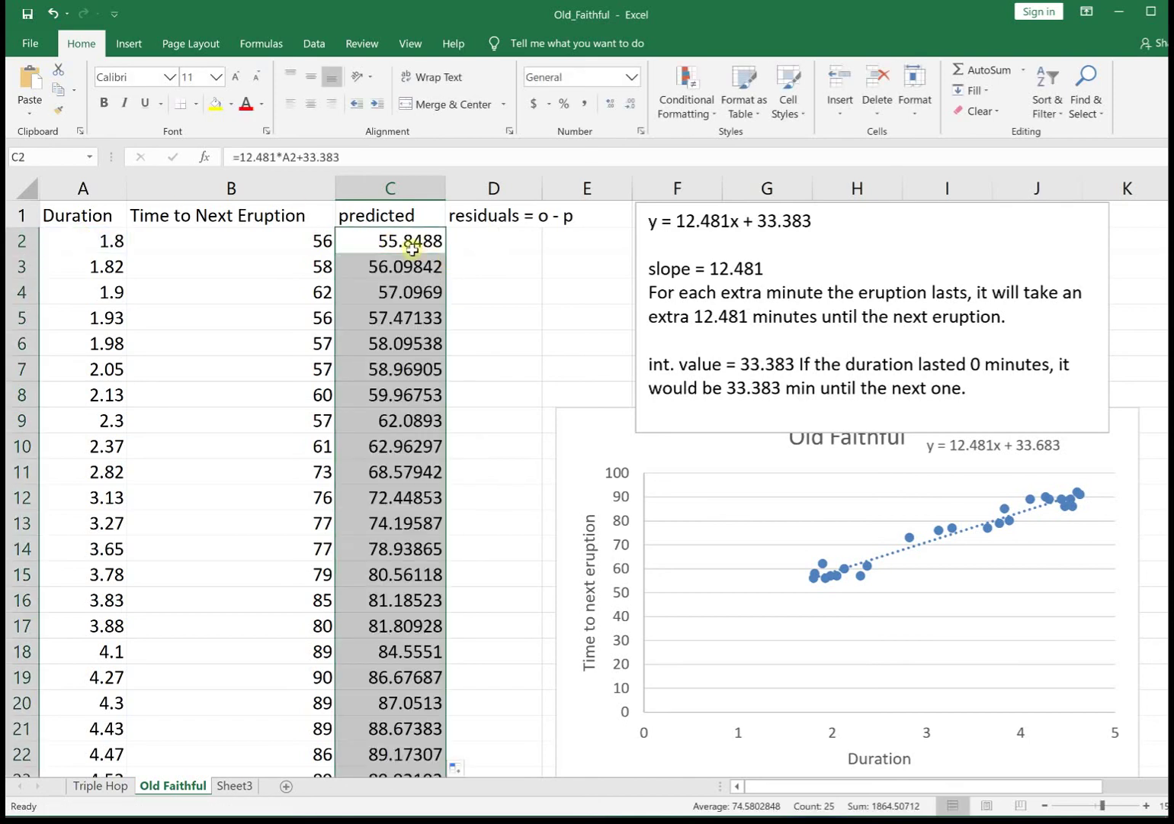
pyautogui.click(412, 242)
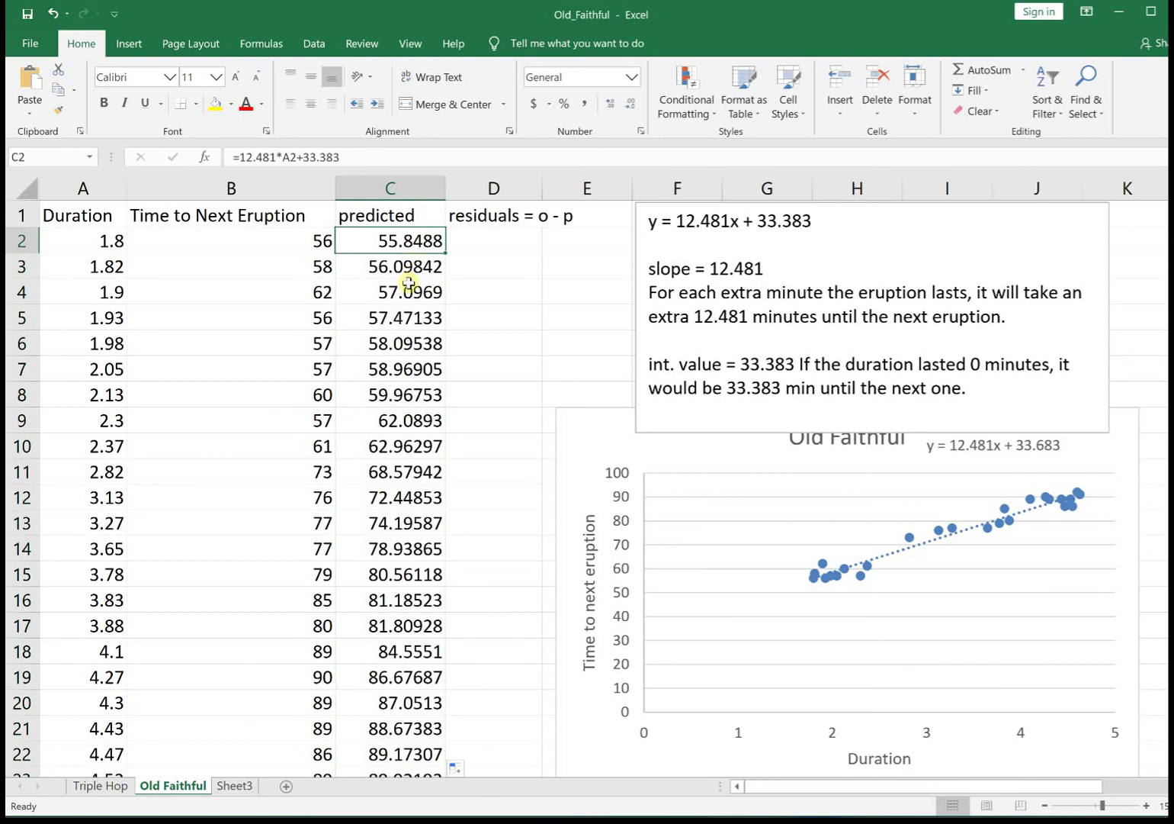
pyautogui.click(391, 317)
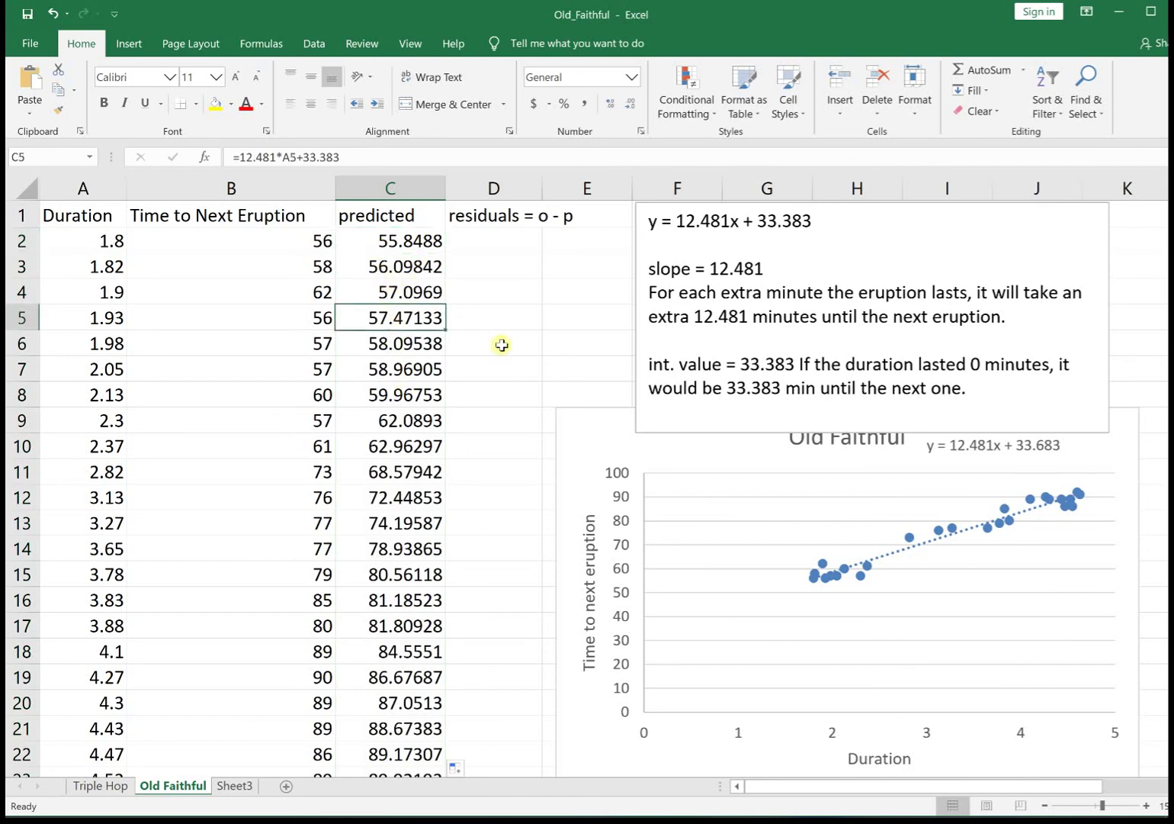
pyautogui.click(499, 241)
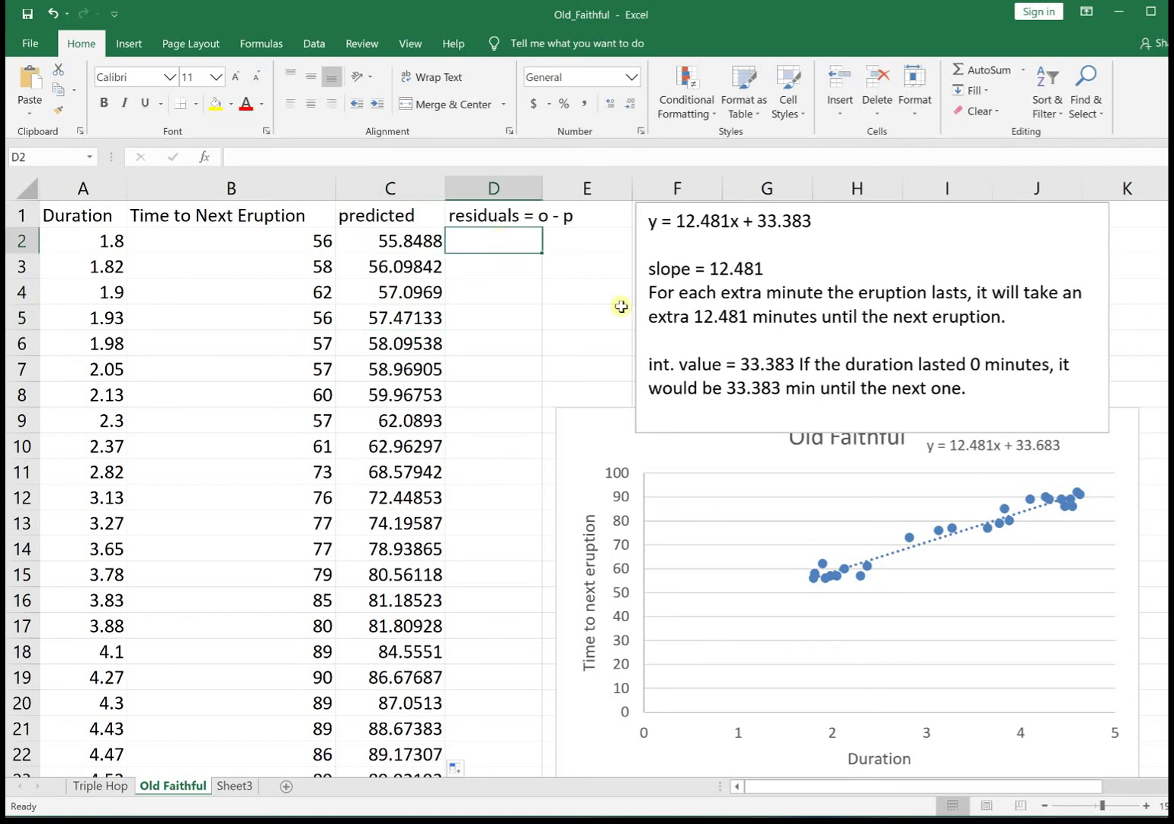
# Step: Enter the residual formula =B2-C2 in D2, giving 0.1512
pyautogui.write('=')
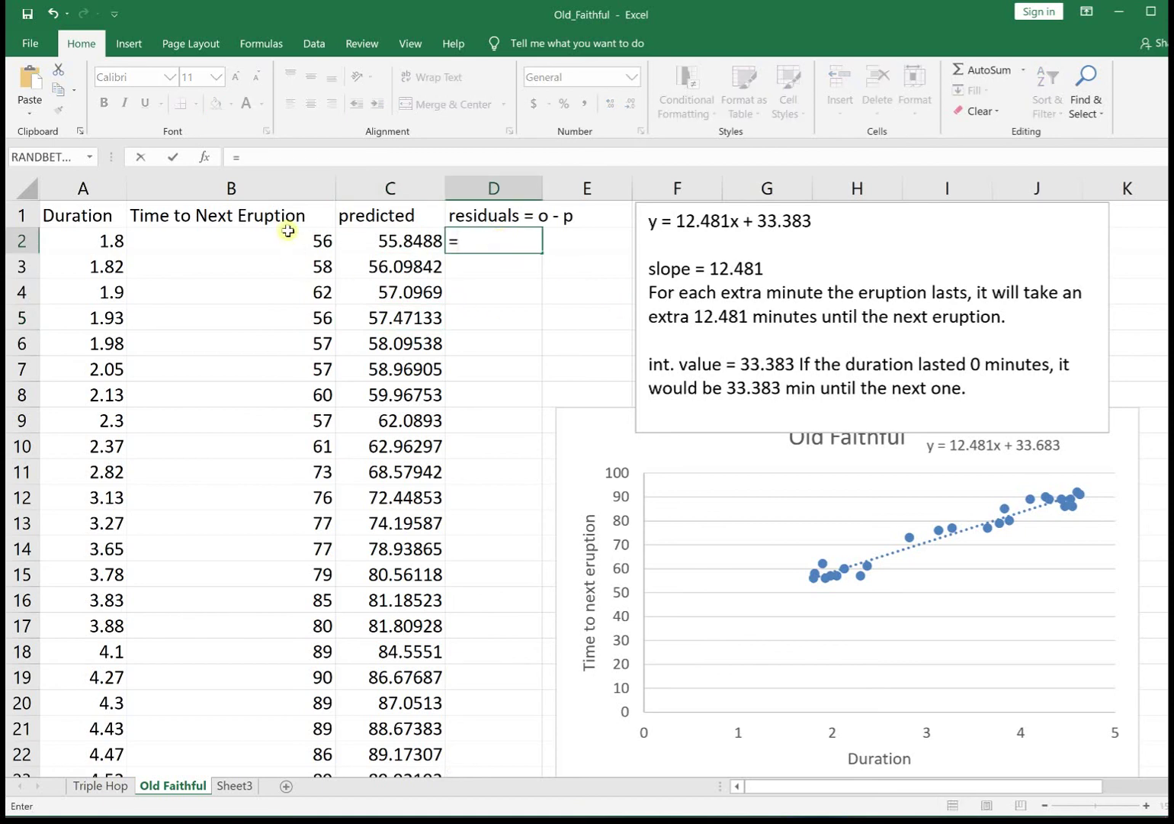
pyautogui.click(288, 233)
pyautogui.write('-')
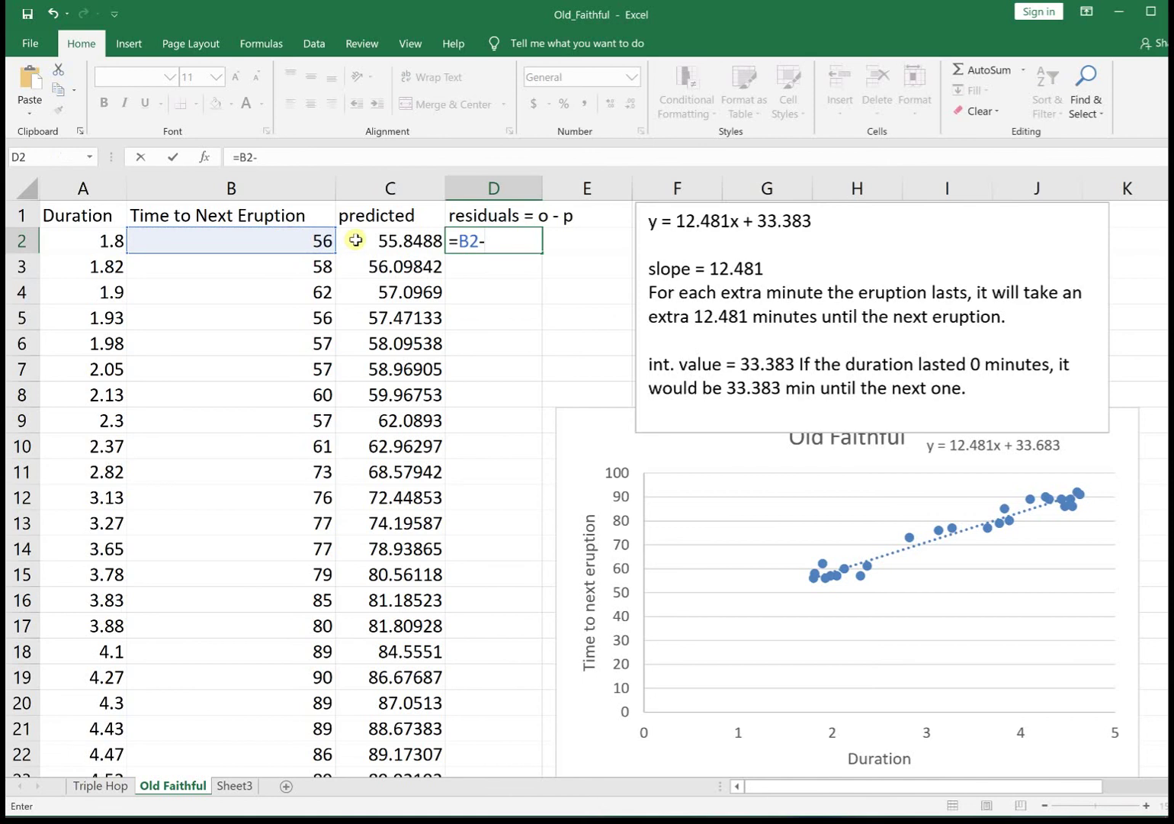
pyautogui.click(356, 240)
pyautogui.press('Return')
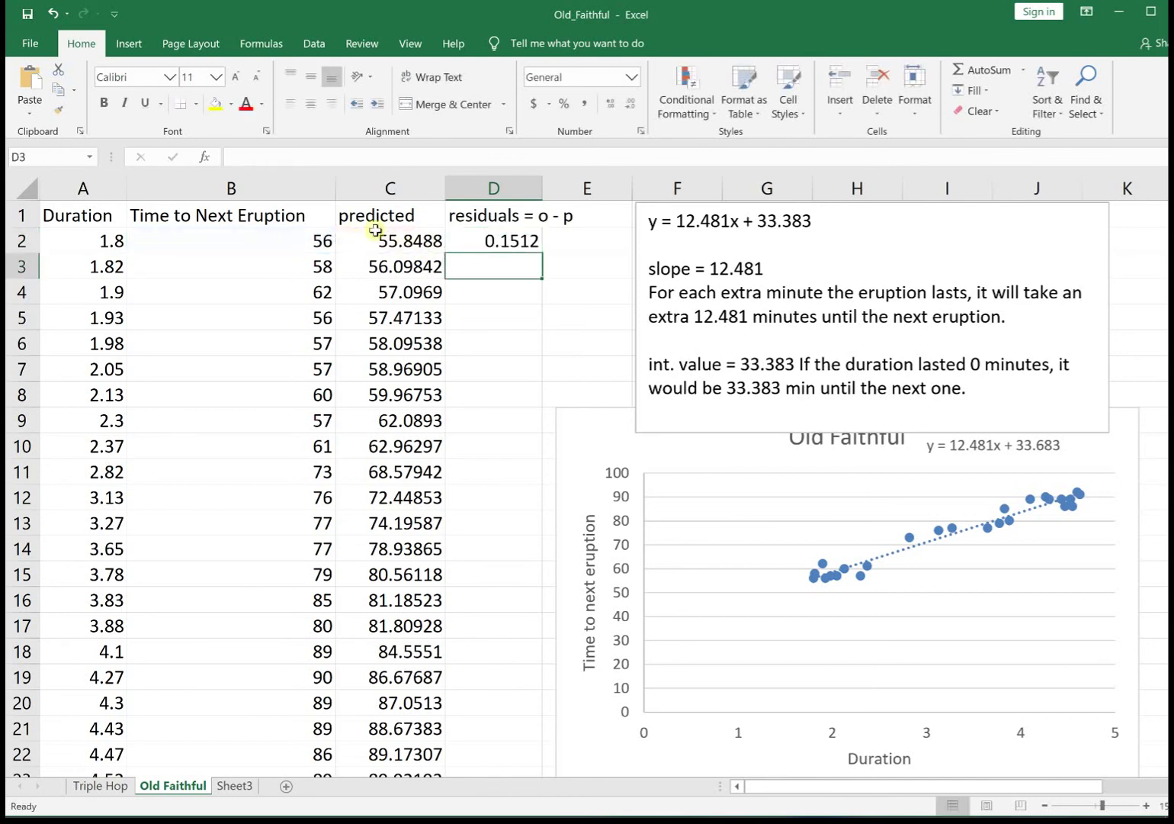
# Step: Fill =B2-C2 down the residuals column through row 22, ending at -3.17307
pyautogui.click(533, 242)
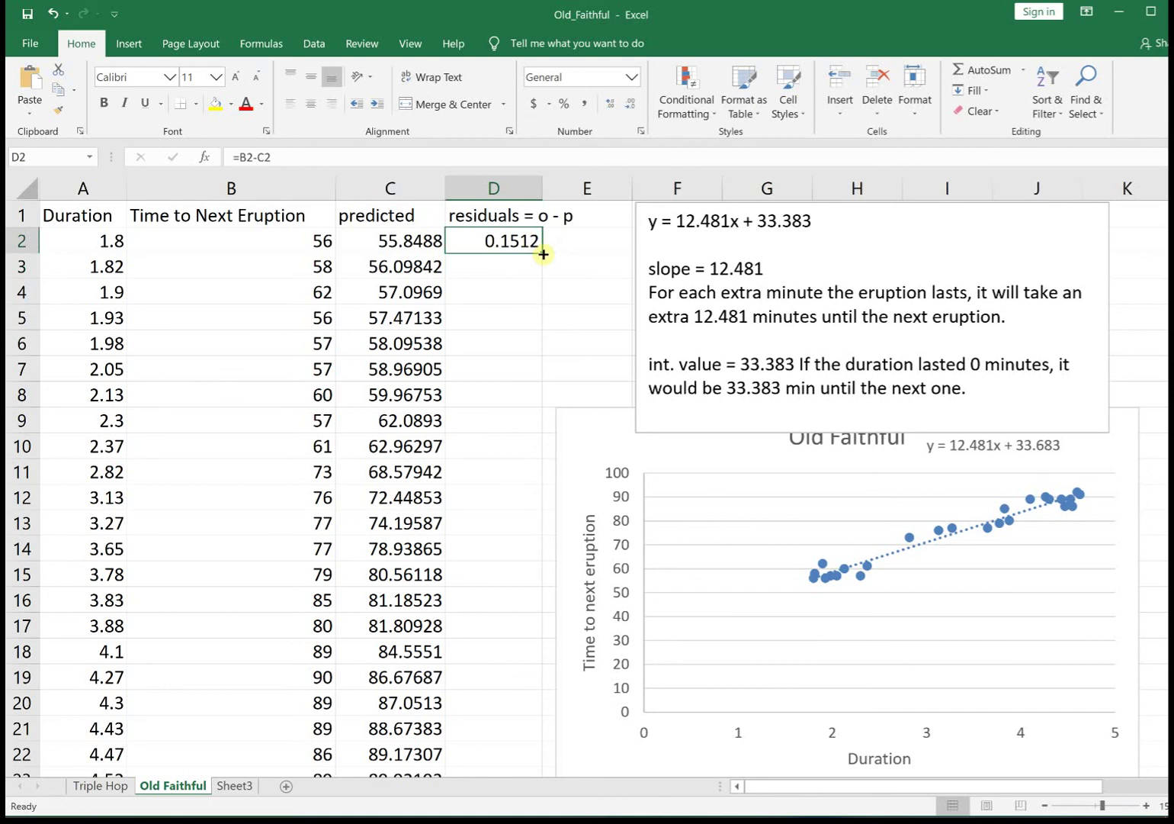
pyautogui.press('Down')
pyautogui.press('Right')
pyautogui.click(525, 242)
pyautogui.doubleClick(542, 256)
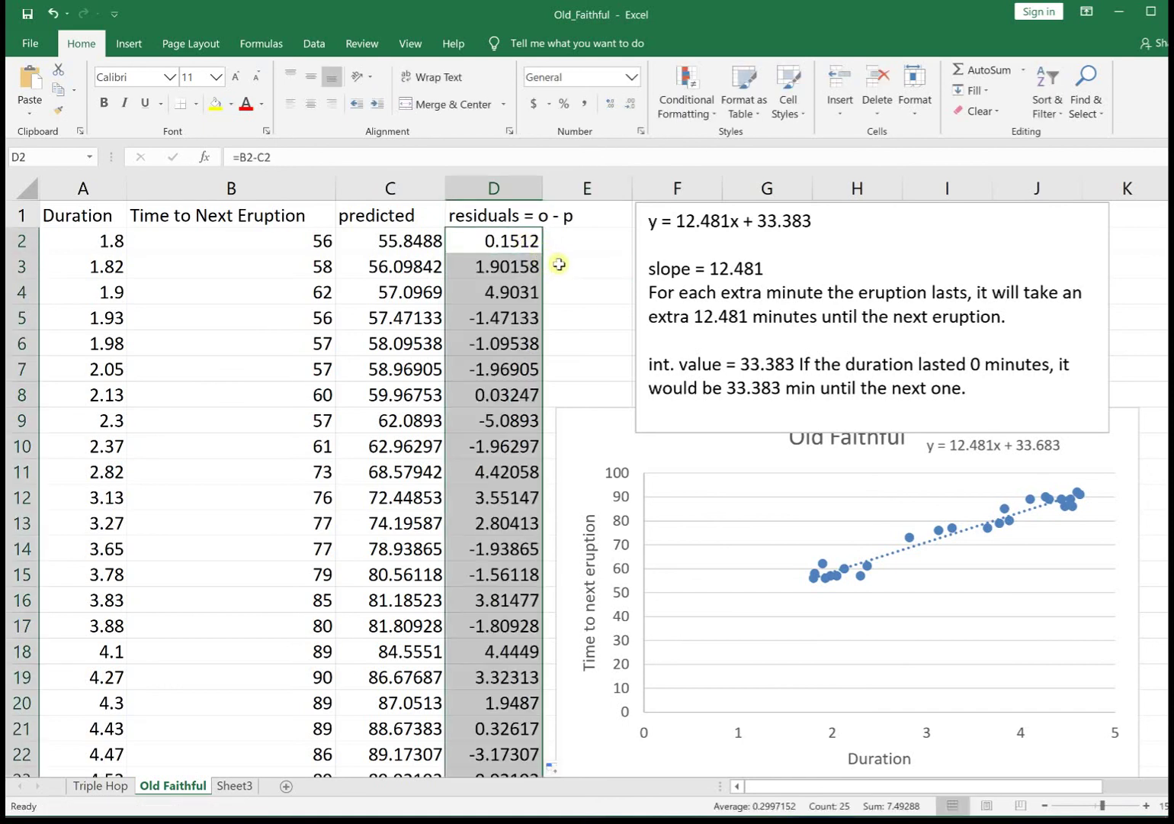
pyautogui.click(559, 265)
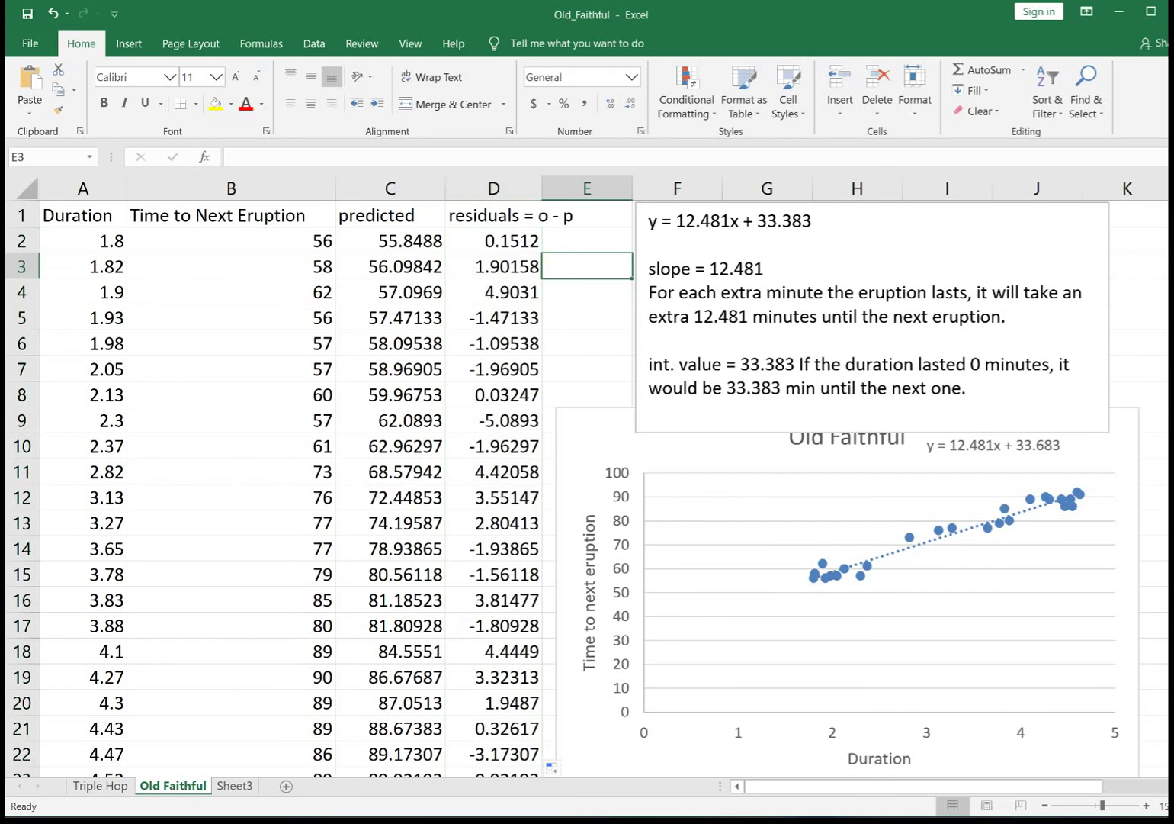